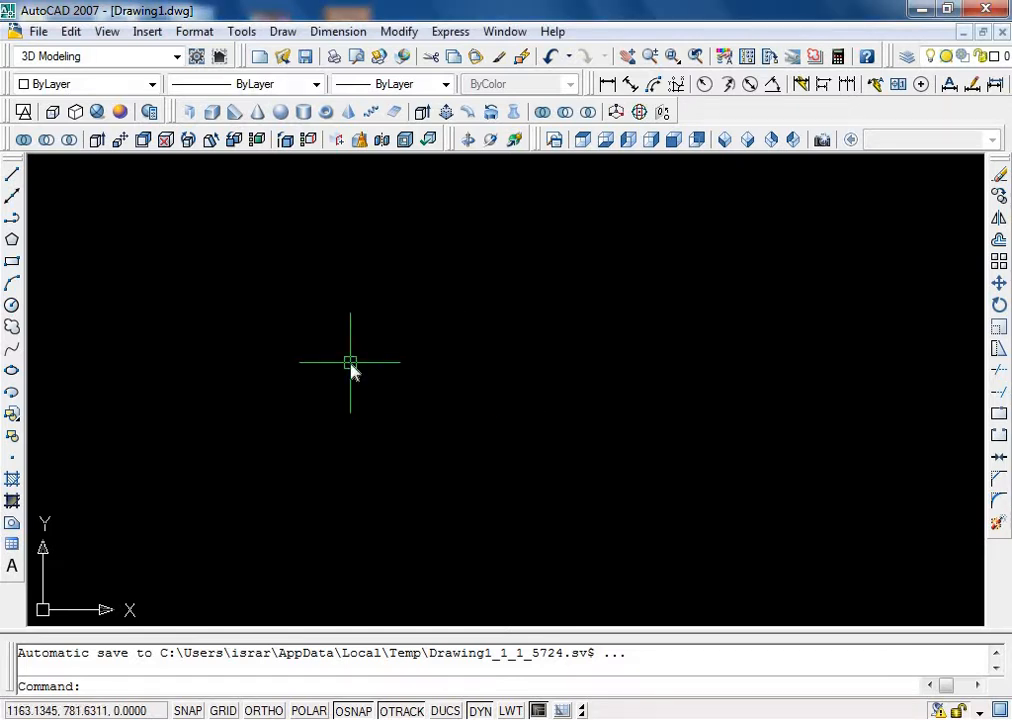
# Draw a freehand landscape rectangle with its upper-left corner at about 1117, 852
pyautogui.write('rec')
pyautogui.press('Return')
pyautogui.click(319, 311)
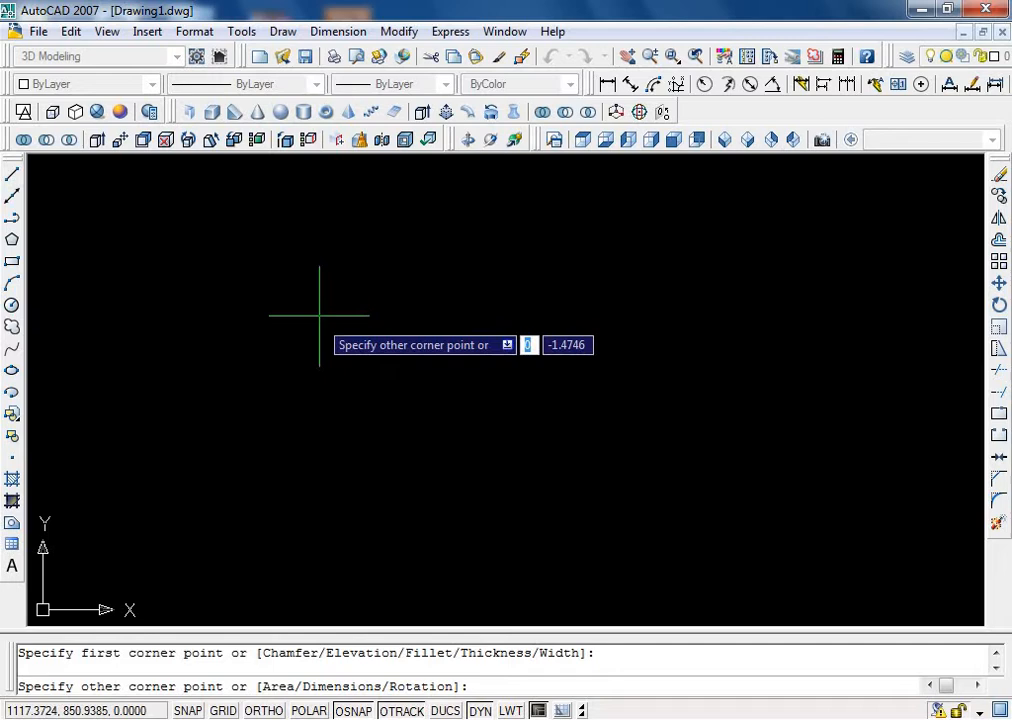
pyautogui.click(580, 490)
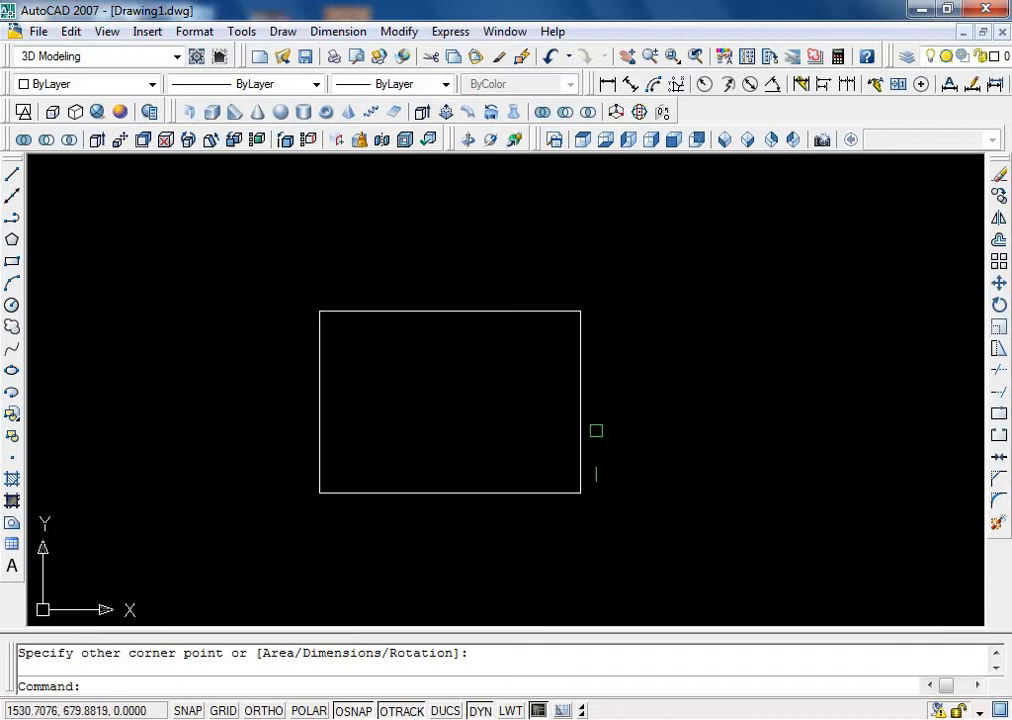
pyautogui.scroll(-2, 474, 456)
pyautogui.scroll(2, 486, 438)
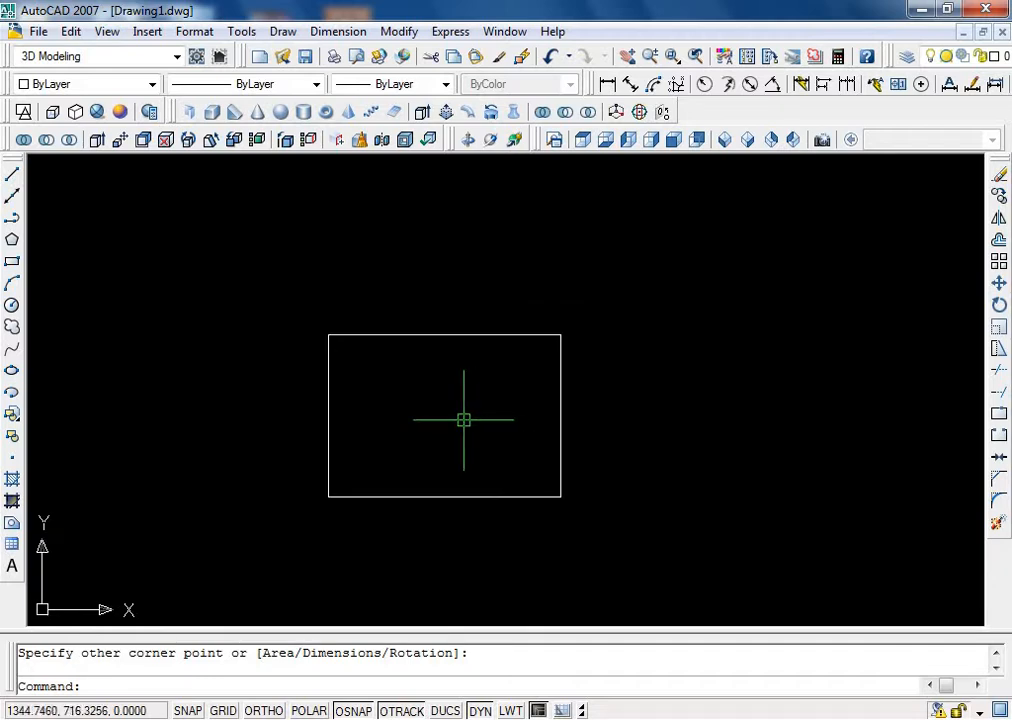
# Scale the rectangle by a factor of 1, using its lower-left corner as the base point
pyautogui.write('s')
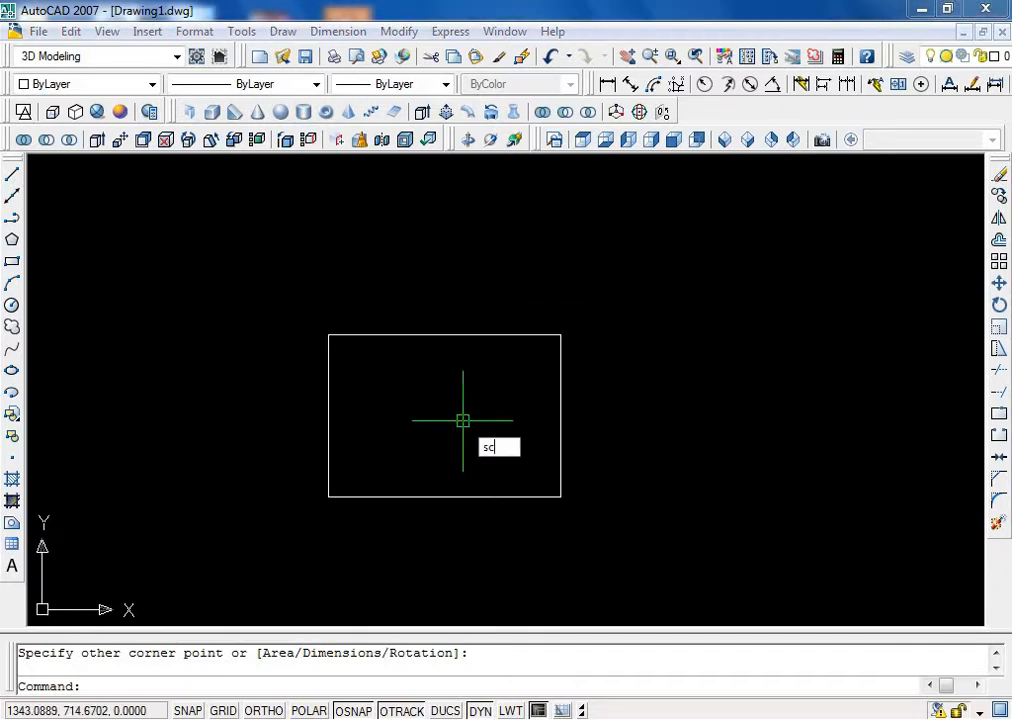
pyautogui.write('c')
pyautogui.press('Return')
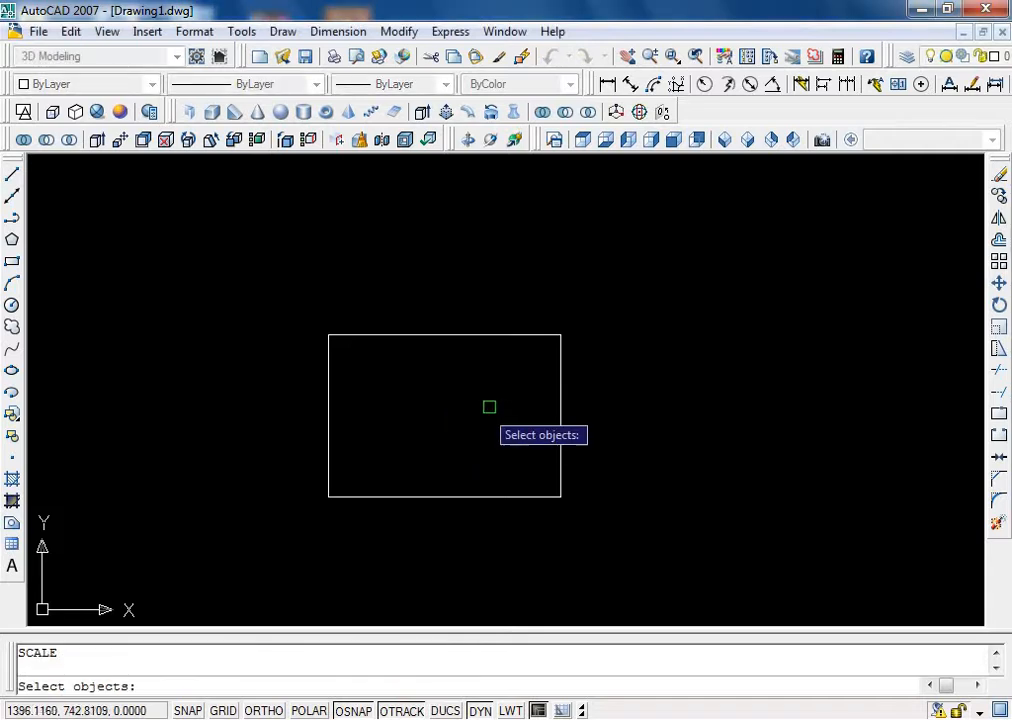
pyautogui.click(558, 335)
pyautogui.press('Return')
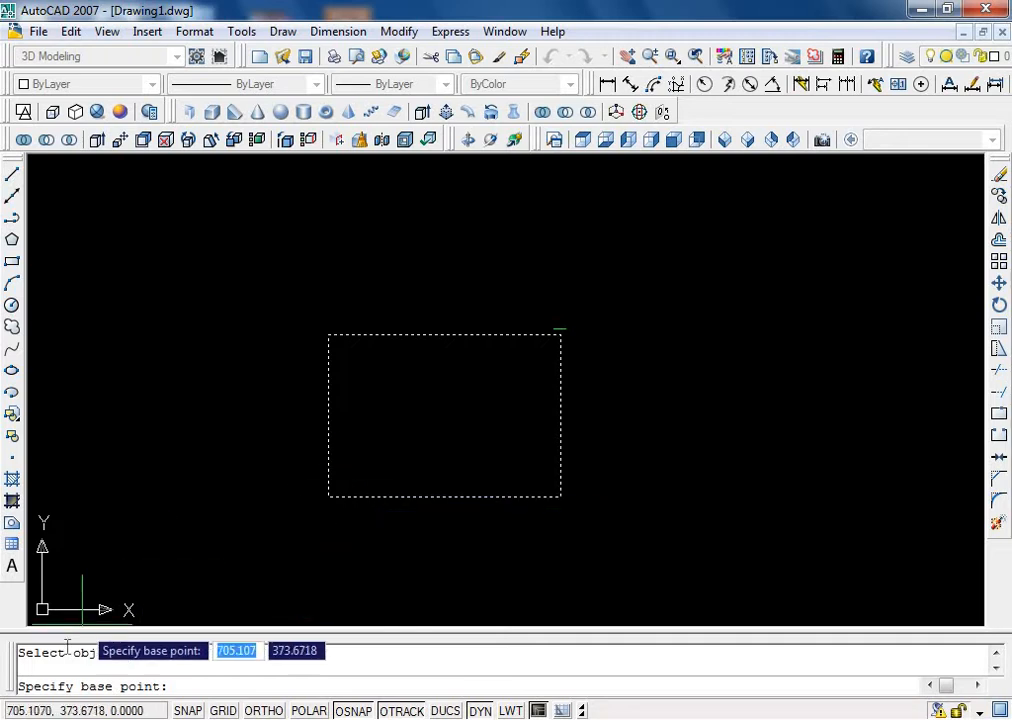
pyautogui.click(328, 497)
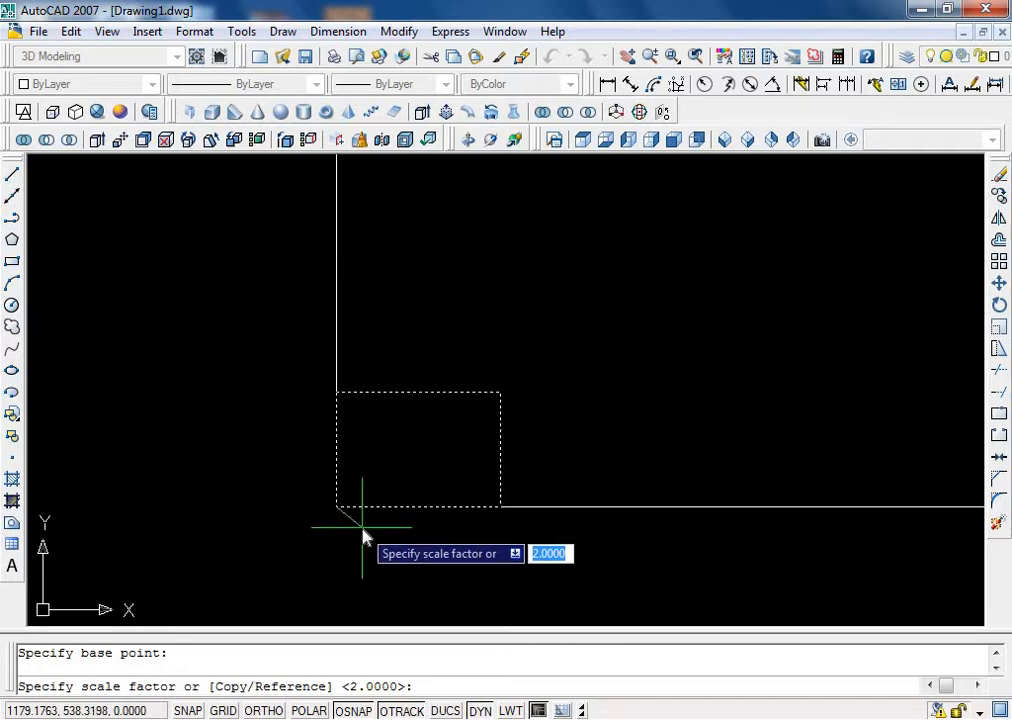
pyautogui.write('1')
pyautogui.press('Return')
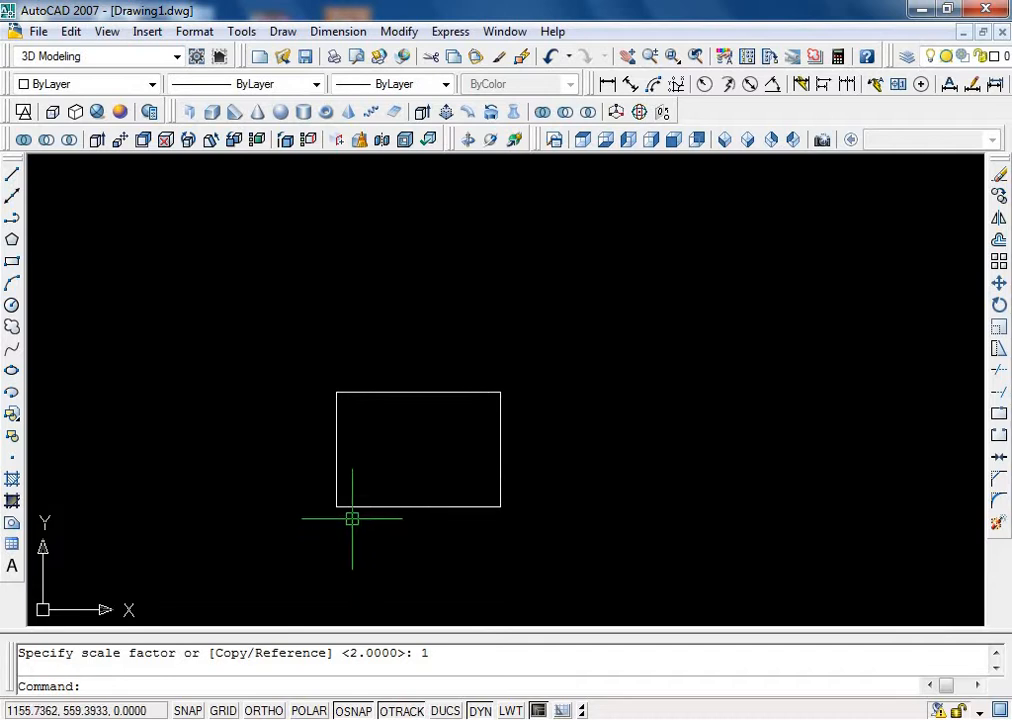
# Scale the rectangle by a factor of 2 from its lower-left corner
pyautogui.press('Return')
pyautogui.click(350, 506)
pyautogui.press('Return')
pyautogui.click(336, 506)
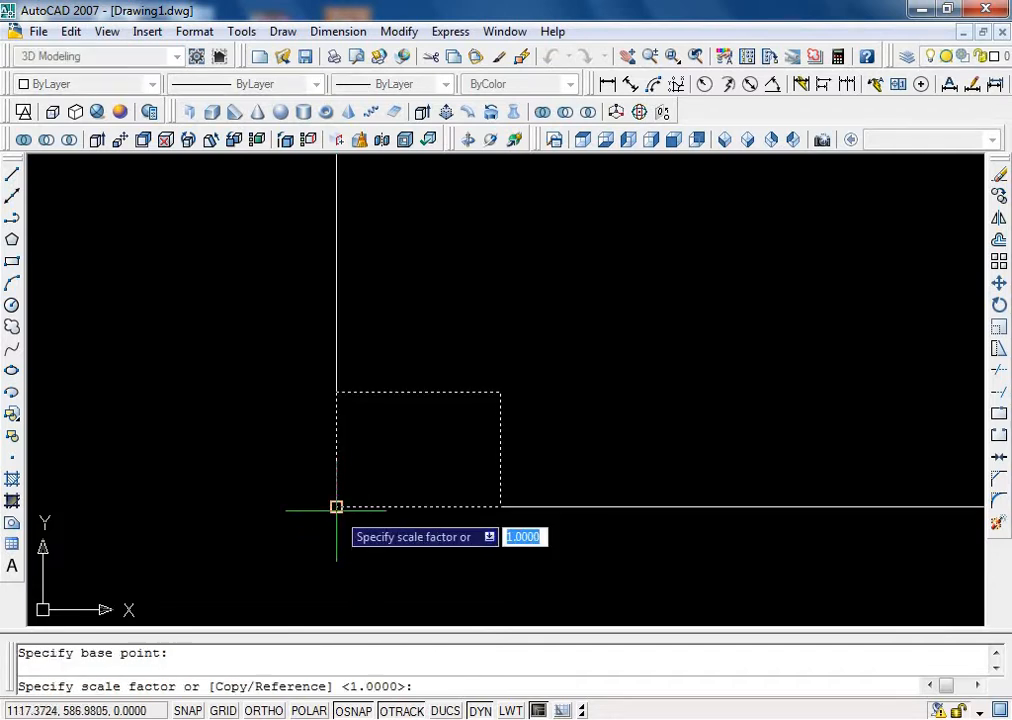
pyautogui.write('2')
pyautogui.press('Return')
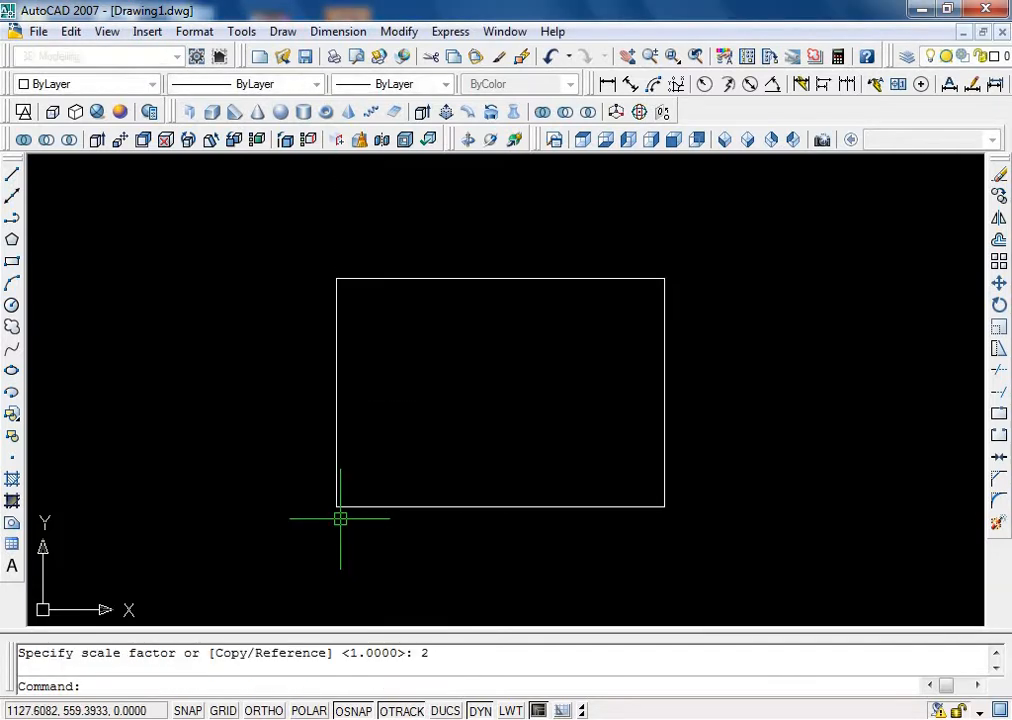
# Enlarge the rectangle by a scale factor of 3 about its lower-left corner
pyautogui.press('Return')
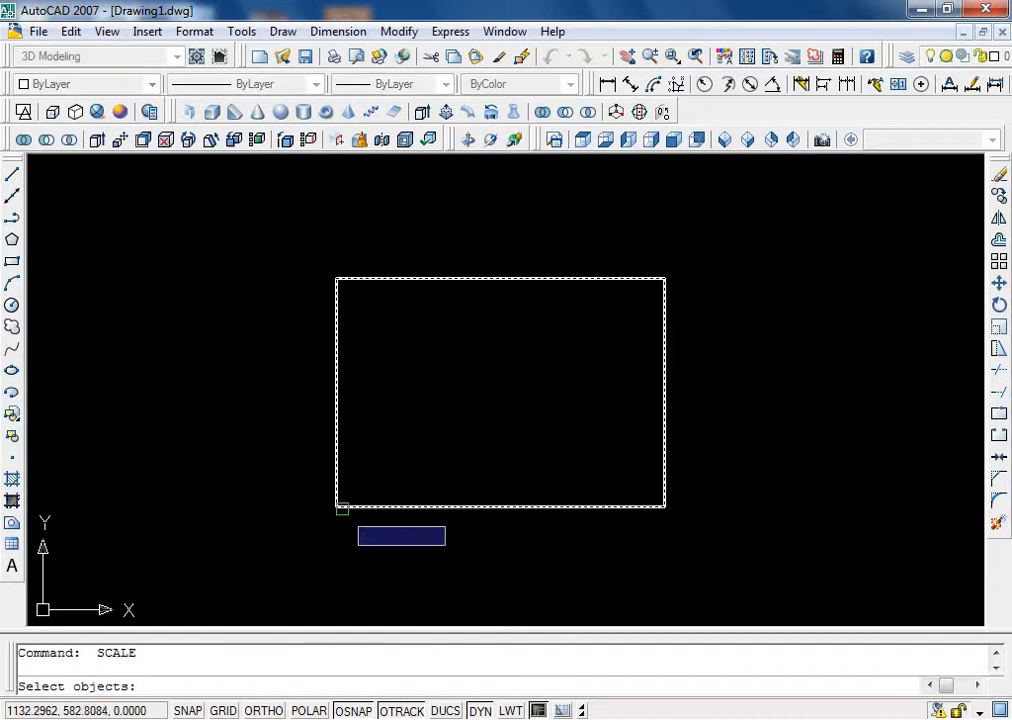
pyautogui.click(338, 506)
pyautogui.press('Return')
pyautogui.click(336, 506)
pyautogui.write('3')
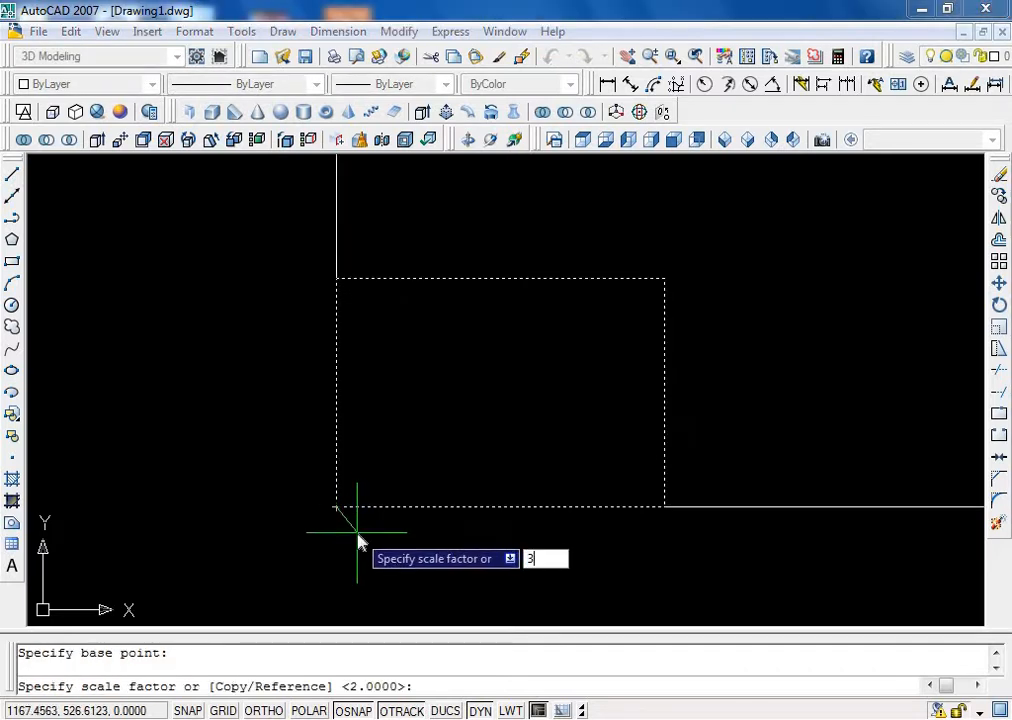
pyautogui.press('Return')
pyautogui.scroll(-6, 357, 533)
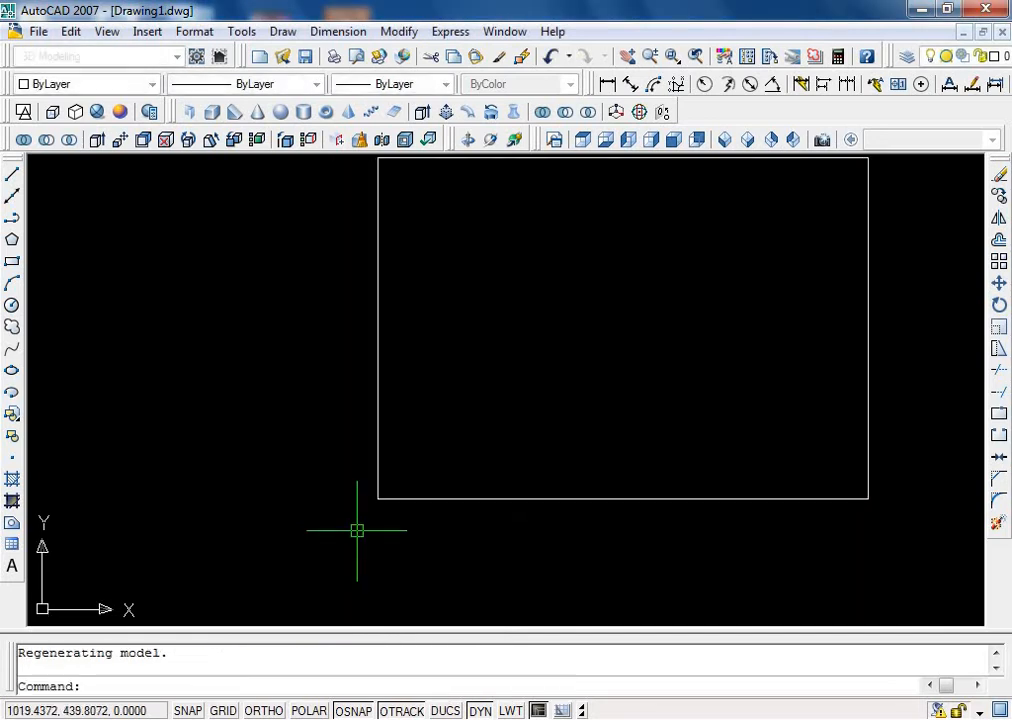
pyautogui.scroll(2, 395, 456)
pyautogui.scroll(-4, 436, 452)
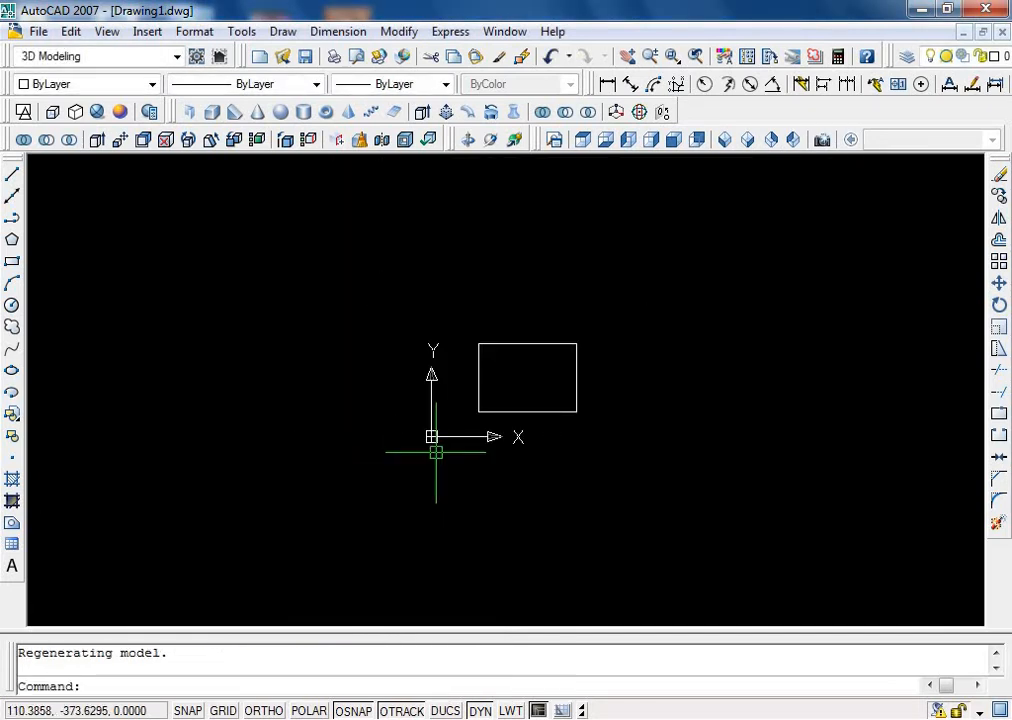
# Scale the rectangle by a factor of 4 with its lower-left corner as the base point
pyautogui.write('sc')
pyautogui.press('Return')
pyautogui.click(479, 407)
pyautogui.press('Return')
pyautogui.click(478, 411)
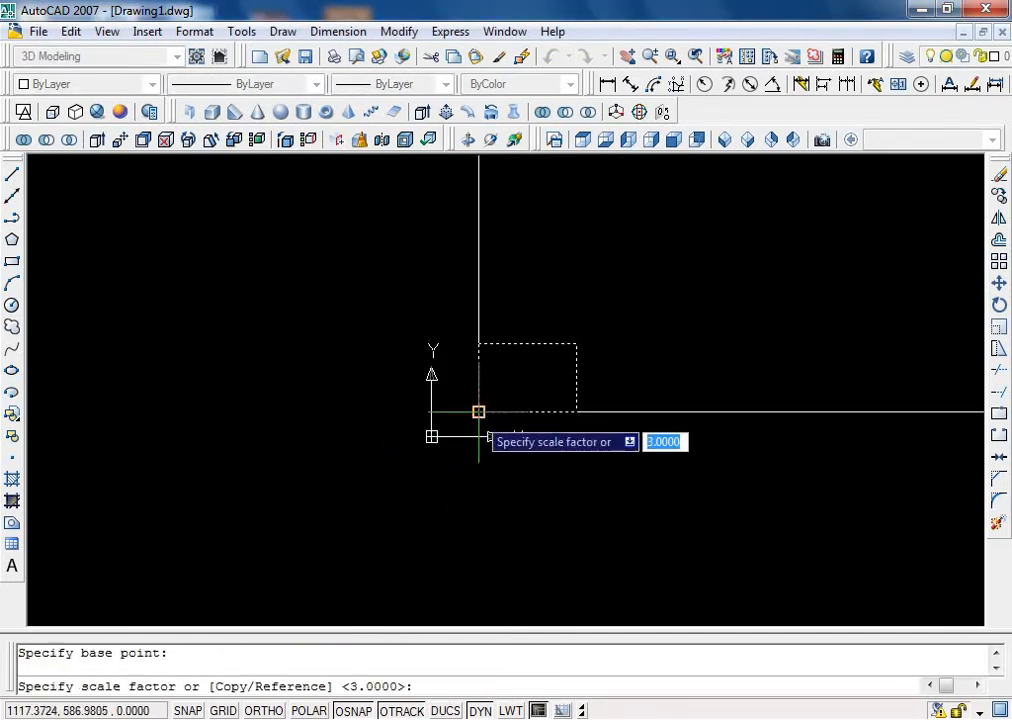
pyautogui.write('4')
pyautogui.press('Return')
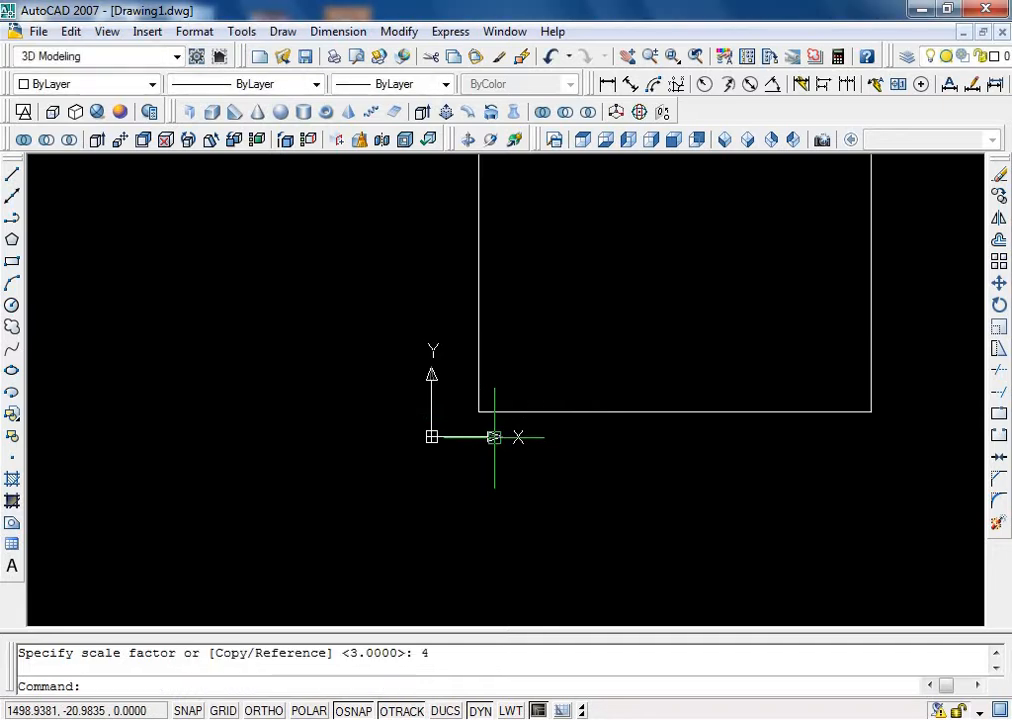
# Zoom to the drawing extents to view the whole enlarged rectangle
pyautogui.scroll(4, 500, 460)
pyautogui.scroll(-4, 382, 555)
pyautogui.write('z')
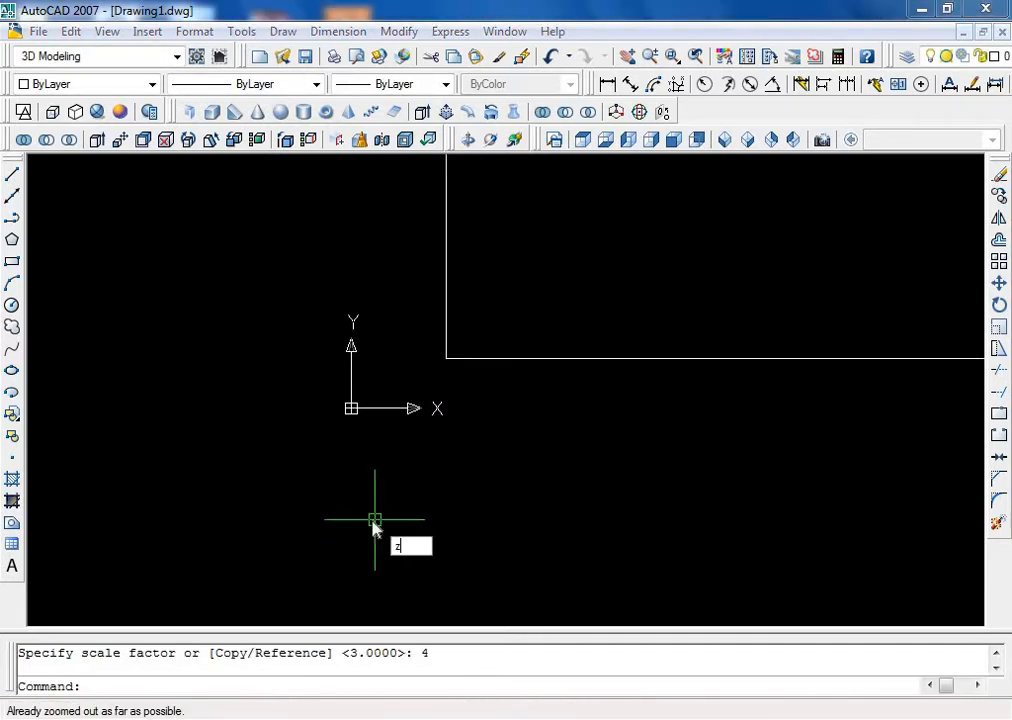
pyautogui.press('Return')
pyautogui.write('e')
pyautogui.press('Return')
pyautogui.scroll(-4, 374, 521)
pyautogui.scroll(3, 374, 521)
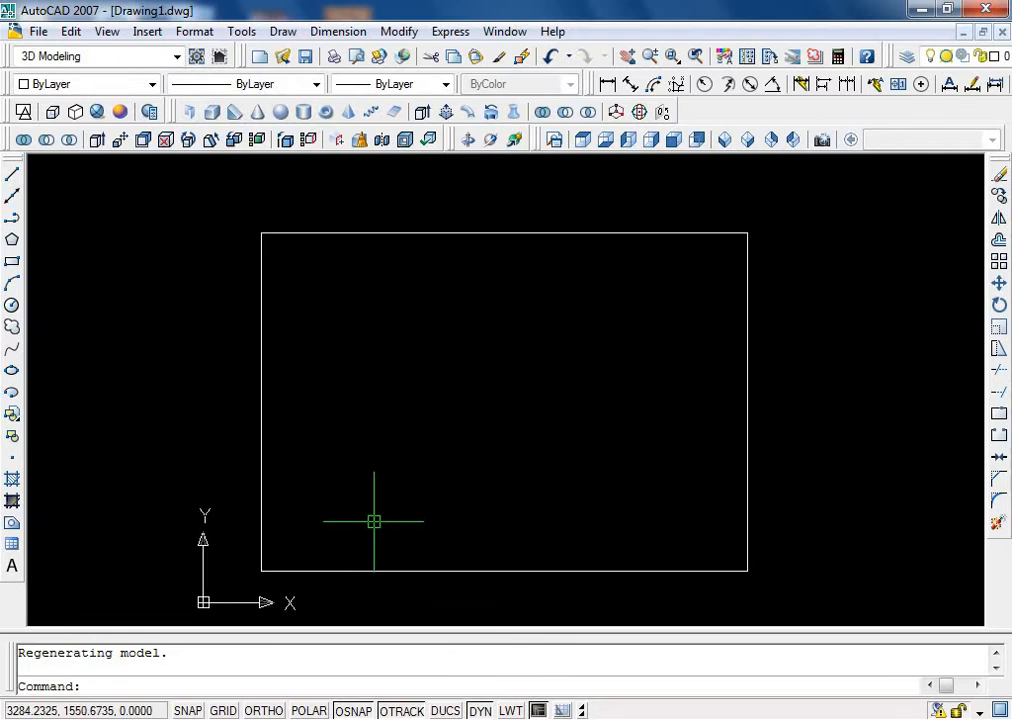
# Scale the enlarged rectangle once more by a factor of 2 about its lower-left corner
pyautogui.write('sc')
pyautogui.press('Return')
pyautogui.click(296, 570)
pyautogui.press('Return')
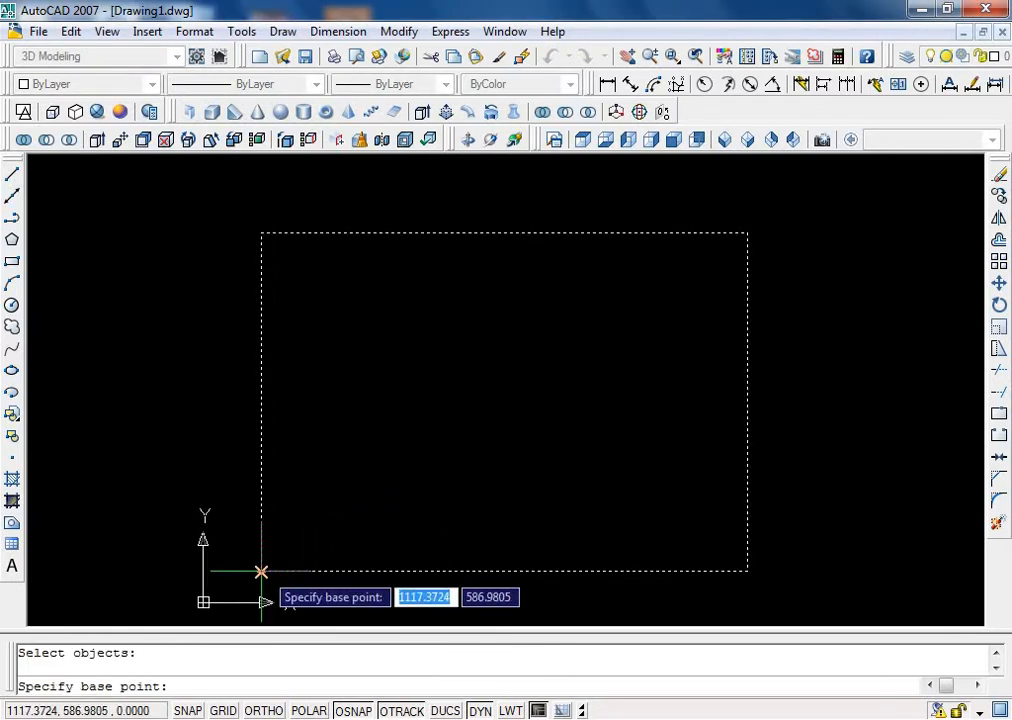
pyautogui.click(261, 572)
pyautogui.write('2')
pyautogui.press('Return')
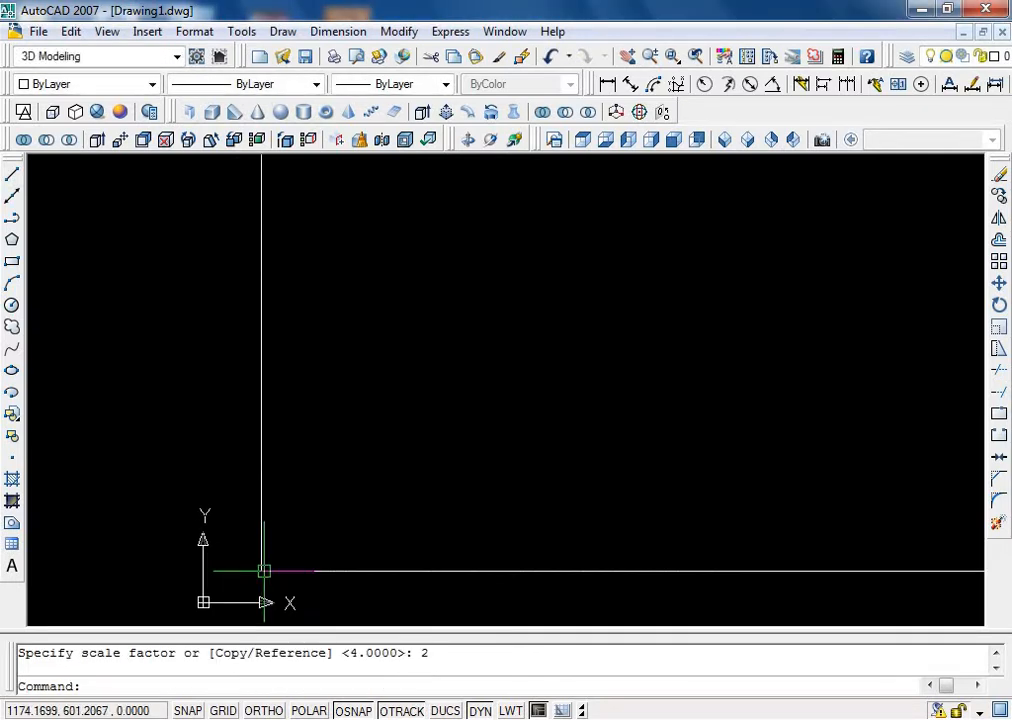
pyautogui.scroll(-3, 318, 443)
pyautogui.scroll(2, 396, 322)
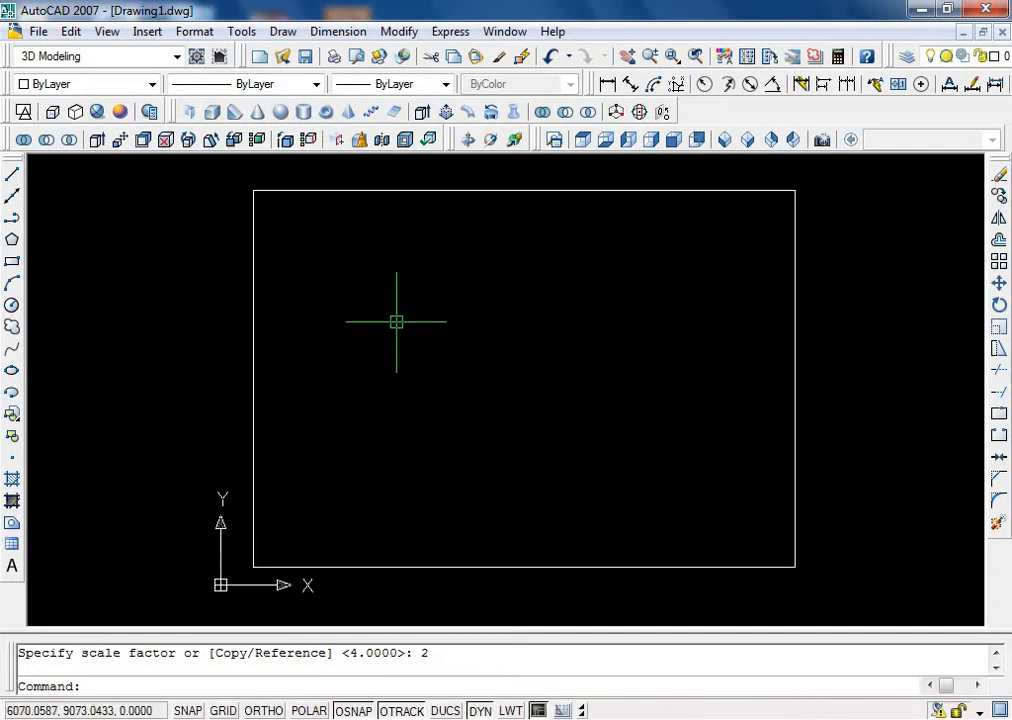
pyautogui.scroll(-2, 396, 330)
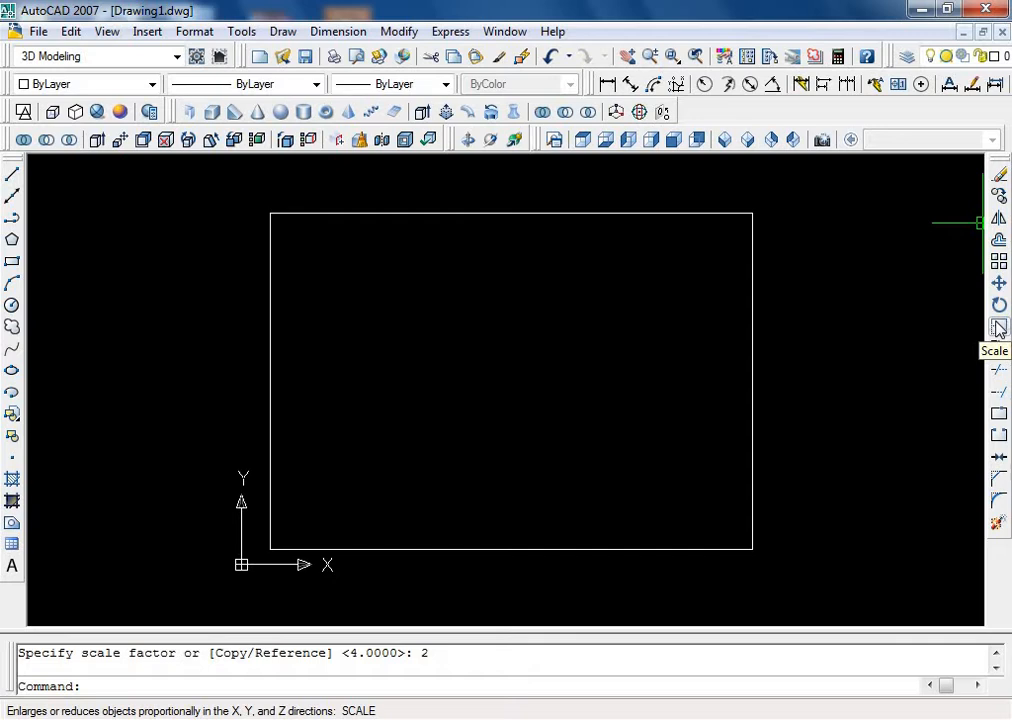
# Erase the scaled rectangle from the drawing
pyautogui.press('Return')
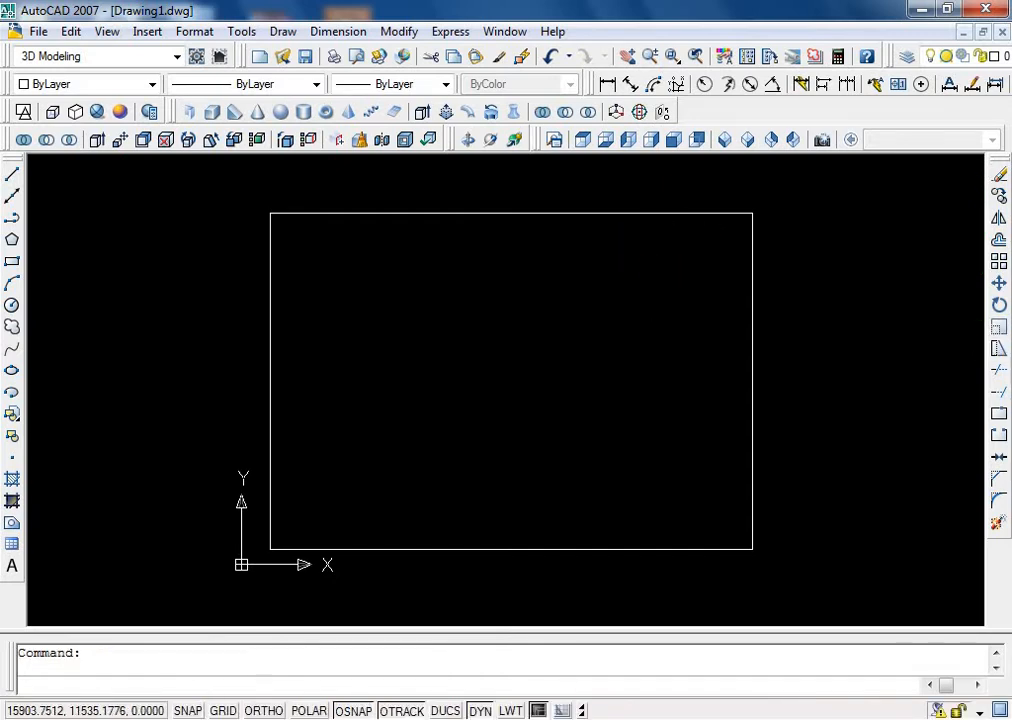
pyautogui.hotkey('ctrl', 'a')
pyautogui.press('Escape')
pyautogui.click(700, 214)
pyautogui.write('e')
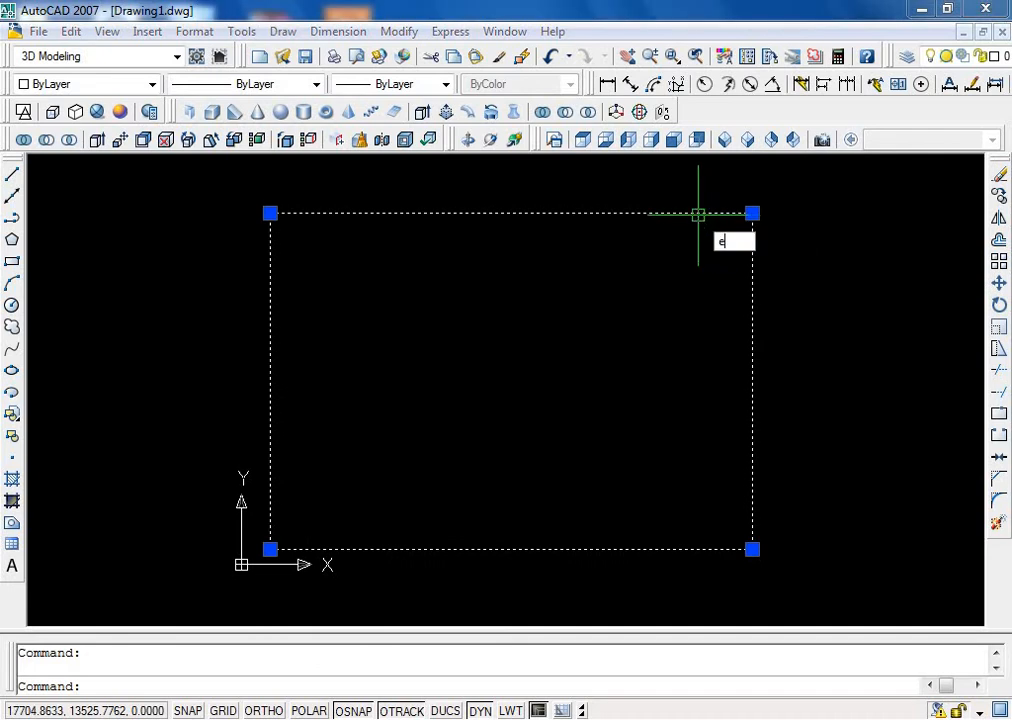
pyautogui.press('Return')
pyautogui.scroll(4, 530, 330)
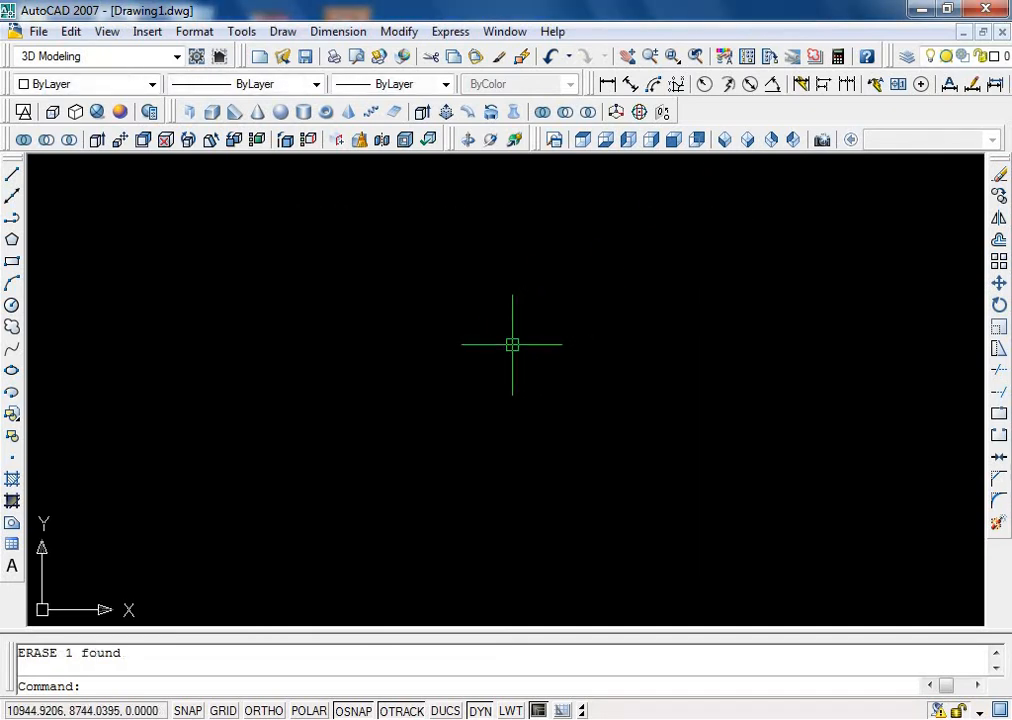
pyautogui.write('l')
pyautogui.press('Return')
pyautogui.click(341, 324)
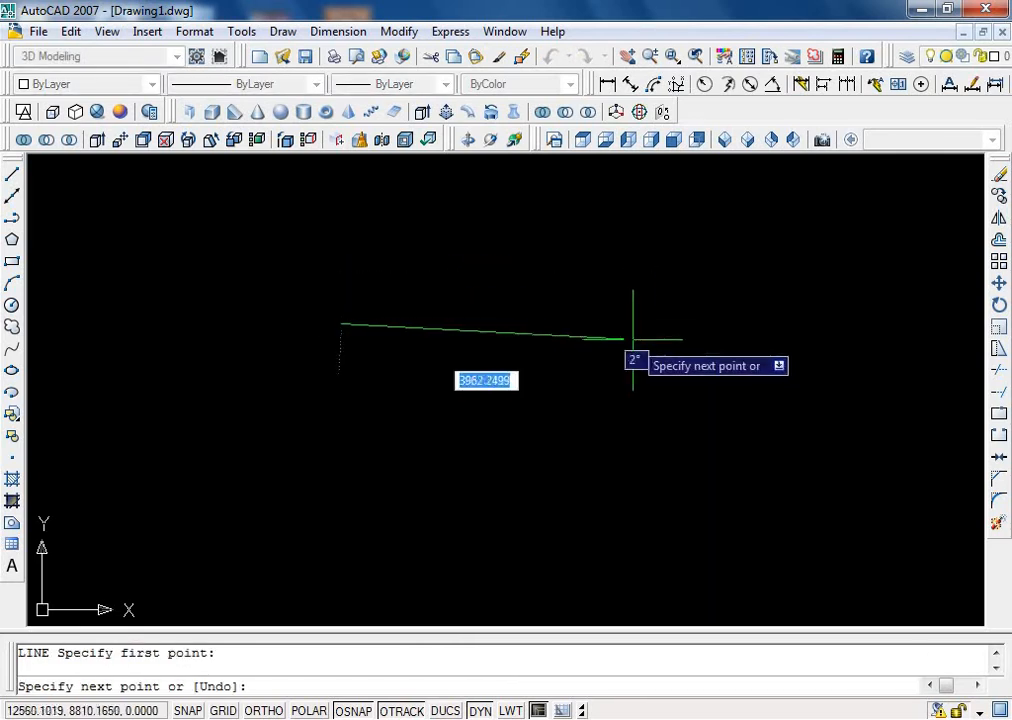
pyautogui.press('Escape')
pyautogui.write('tre')
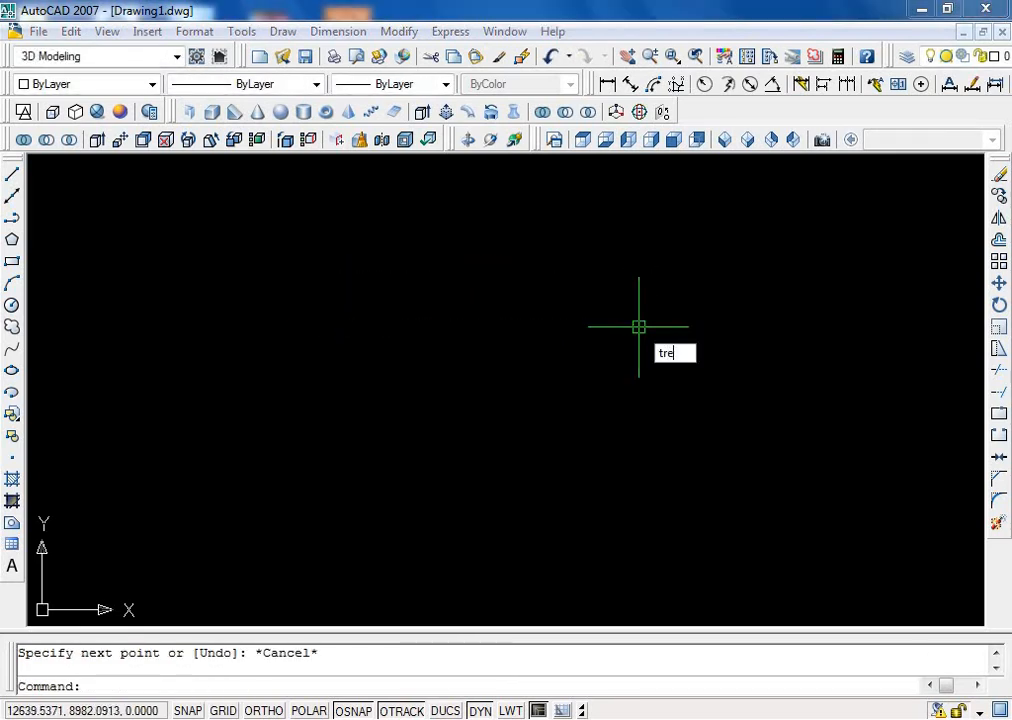
pyautogui.press('Escape')
# Draw a new freehand rectangle, more than twice as wide as it is high, in the middle of the empty drawing area
pyautogui.write('rec')
pyautogui.press('Return')
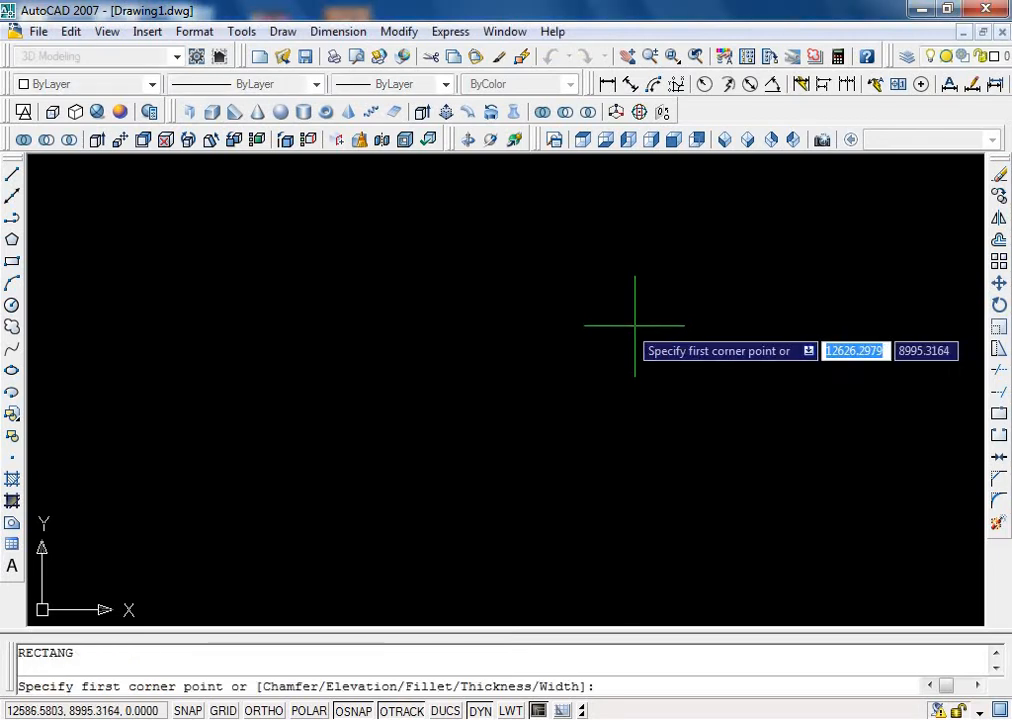
pyautogui.click(340, 306)
pyautogui.click(625, 425)
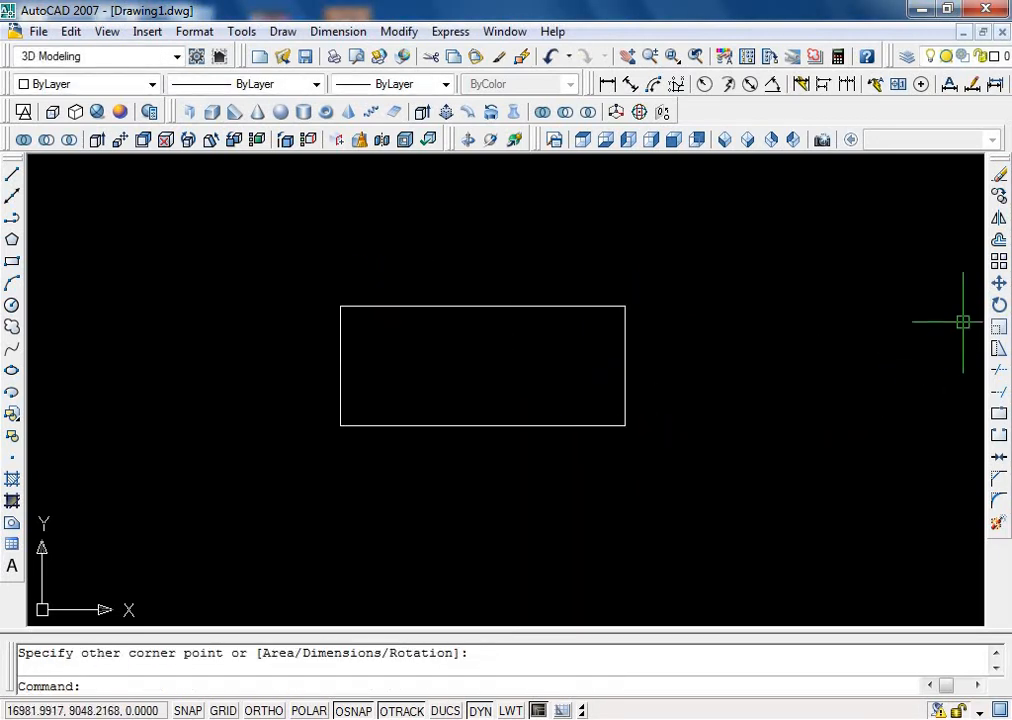
# Rotate the new rectangle by 45 degrees about the midpoint of its left edge
pyautogui.write('ro')
pyautogui.press('Return')
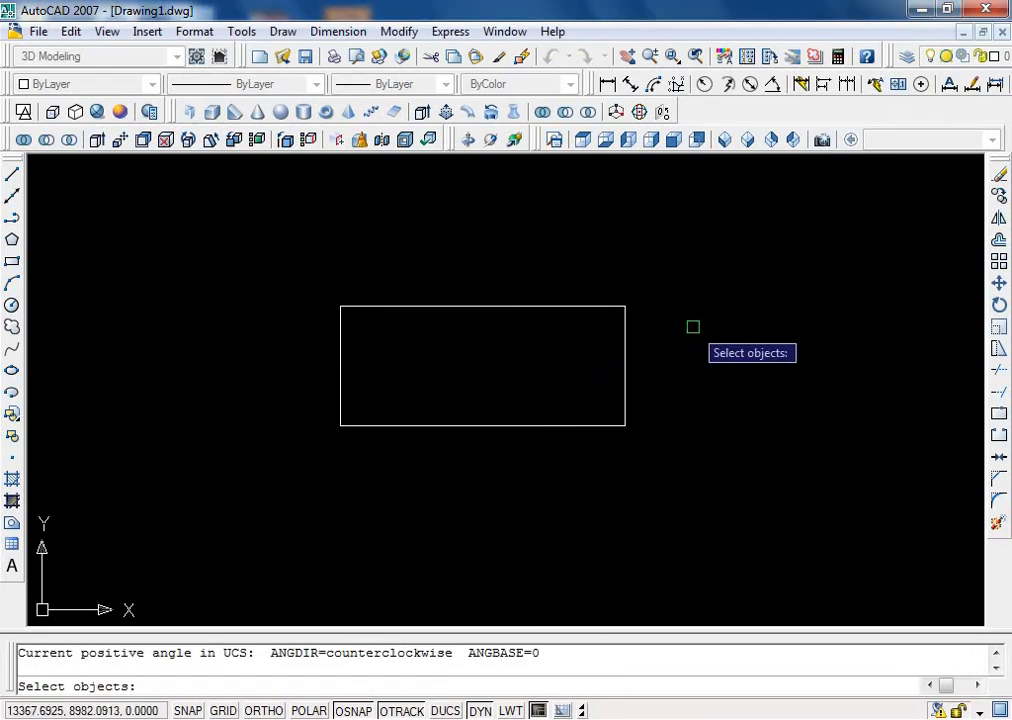
pyautogui.click(665, 298)
pyautogui.click(296, 491)
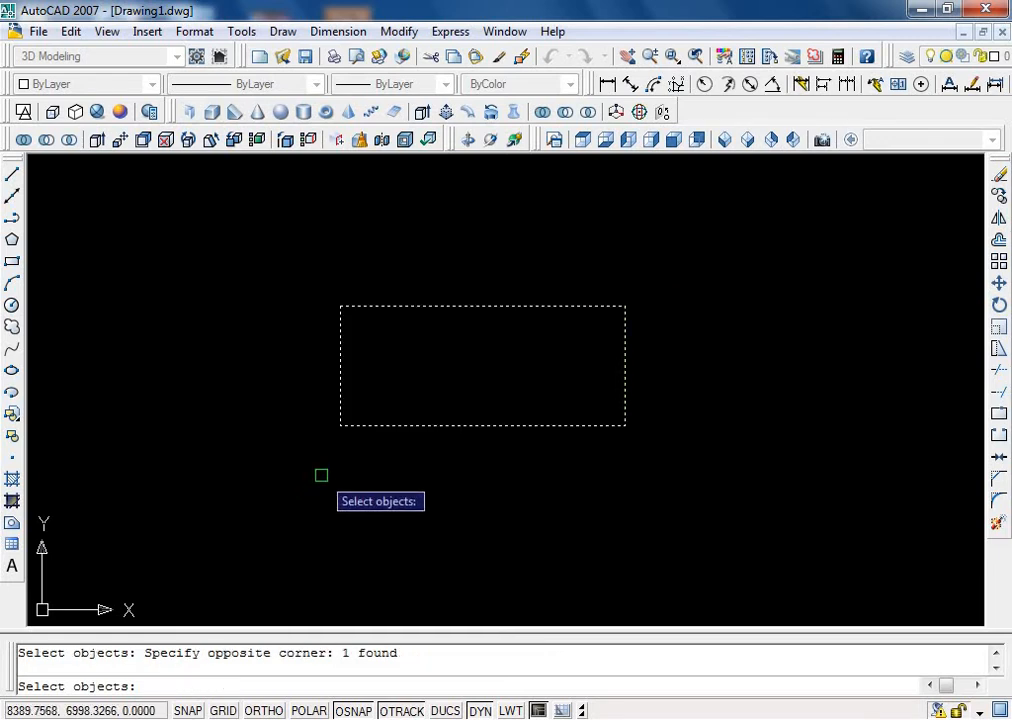
pyautogui.press('Return')
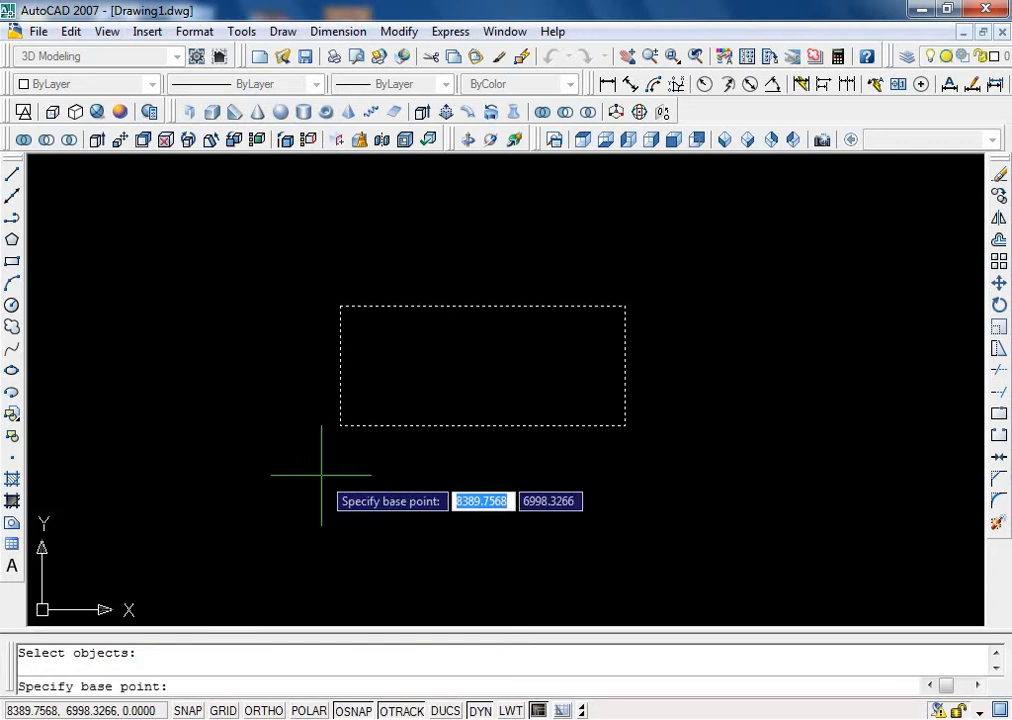
pyautogui.click(340, 370)
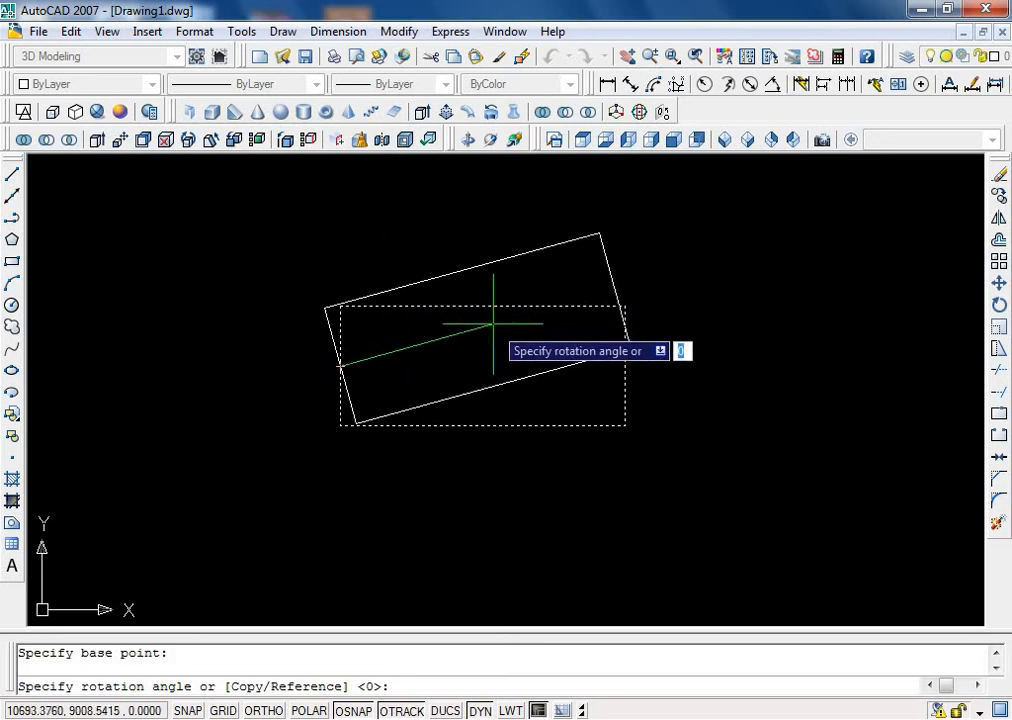
pyautogui.write('45')
pyautogui.press('Return')
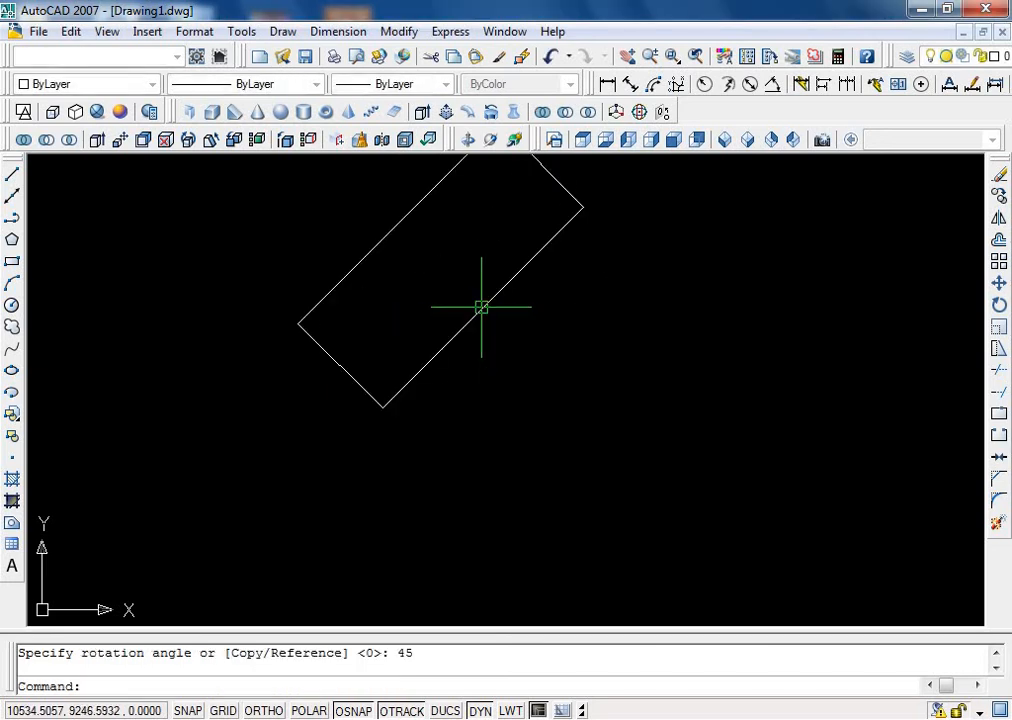
pyautogui.scroll(-4, 362, 389)
pyautogui.scroll(3, 357, 389)
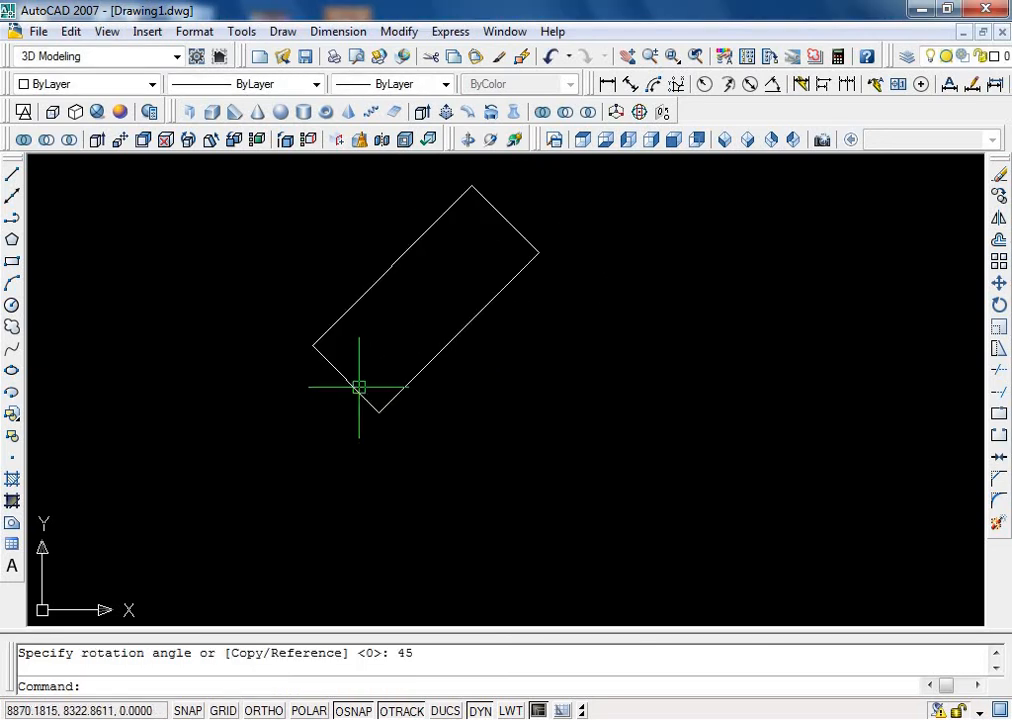
# Draw a horizontal reference line from the rotated rectangle's lowest corner out to the right, slightly longer than the rectangle's long edge
pyautogui.write('l')
pyautogui.press('Return')
pyautogui.click(380, 410)
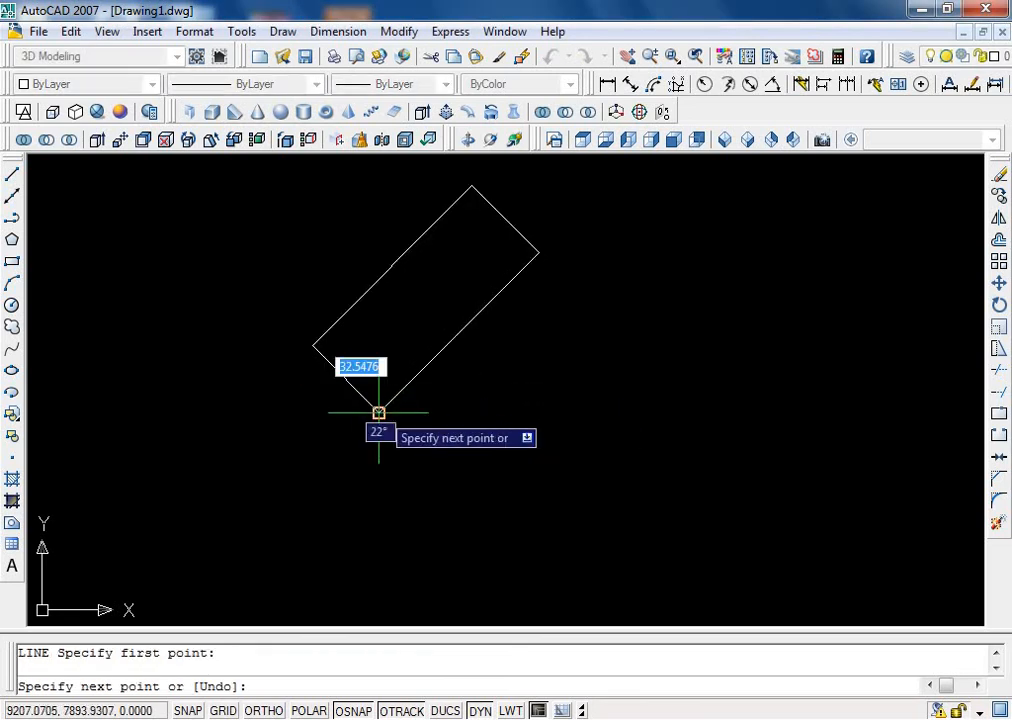
pyautogui.click(613, 405)
pyautogui.press('Return')
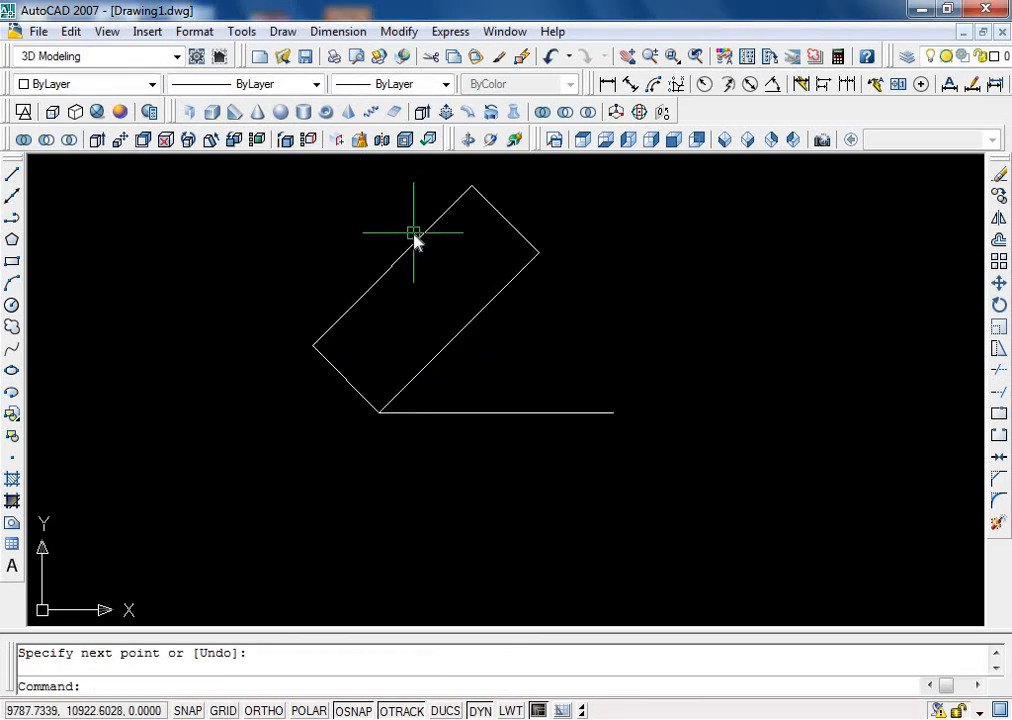
# Try to dimension the angle between the rectangle's lower long edge and the horizontal reference line
pyautogui.write('dan')
pyautogui.press('Return')
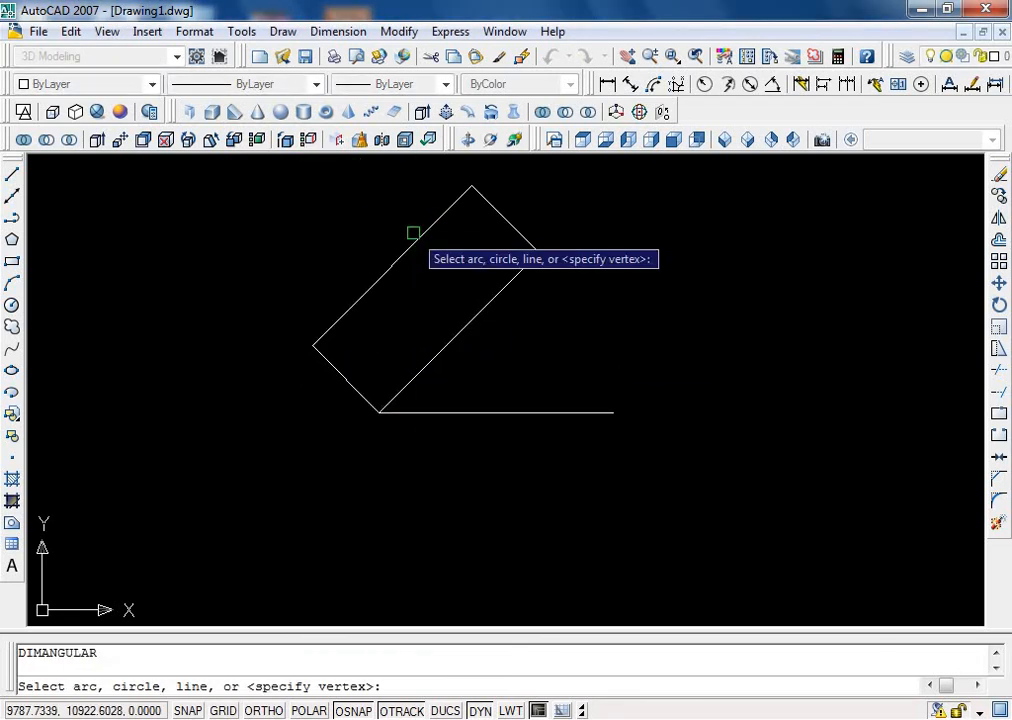
pyautogui.click(463, 328)
pyautogui.click(468, 410)
pyautogui.scroll(5, 474, 386)
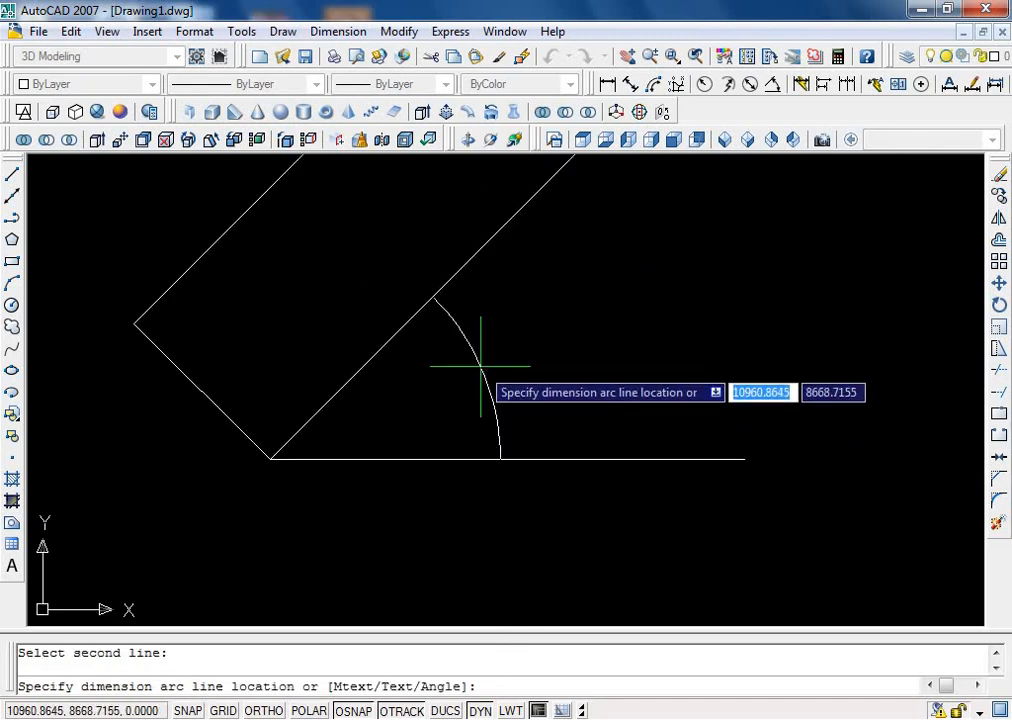
pyautogui.scroll(2, 481, 366)
pyautogui.scroll(-5, 481, 366)
pyautogui.press('Escape')
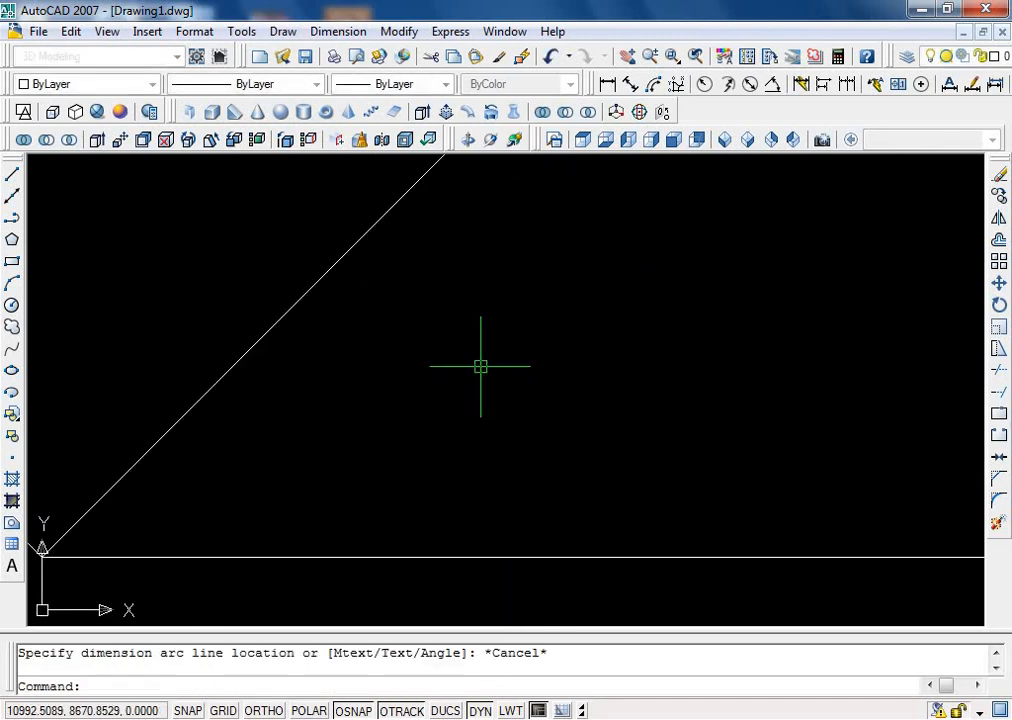
# Retry the angular dimension, picking the rectangle's lower long edge first and the horizontal line second
pyautogui.click(751, 85)
pyautogui.scroll(-3, 524, 255)
pyautogui.click(499, 253)
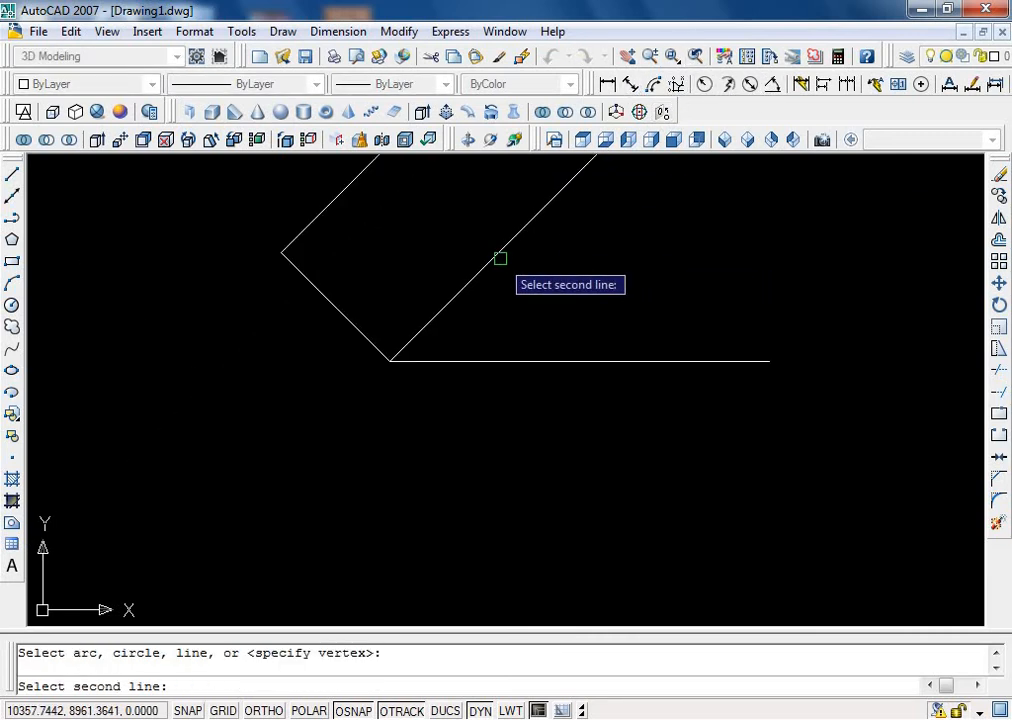
pyautogui.click(524, 360)
pyautogui.scroll(5, 530, 290)
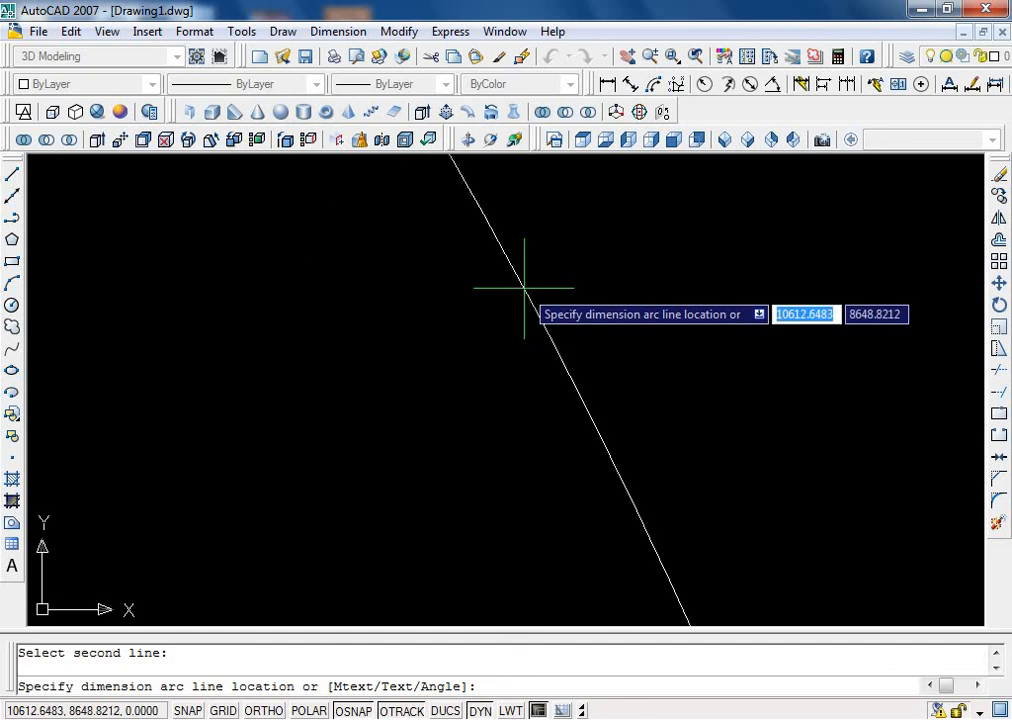
pyautogui.scroll(-3, 524, 288)
pyautogui.press('Escape')
# Erase the horizontal reference line at the rectangle's lowest corner
pyautogui.scroll(-3, 524, 296)
pyautogui.scroll(3, 584, 186)
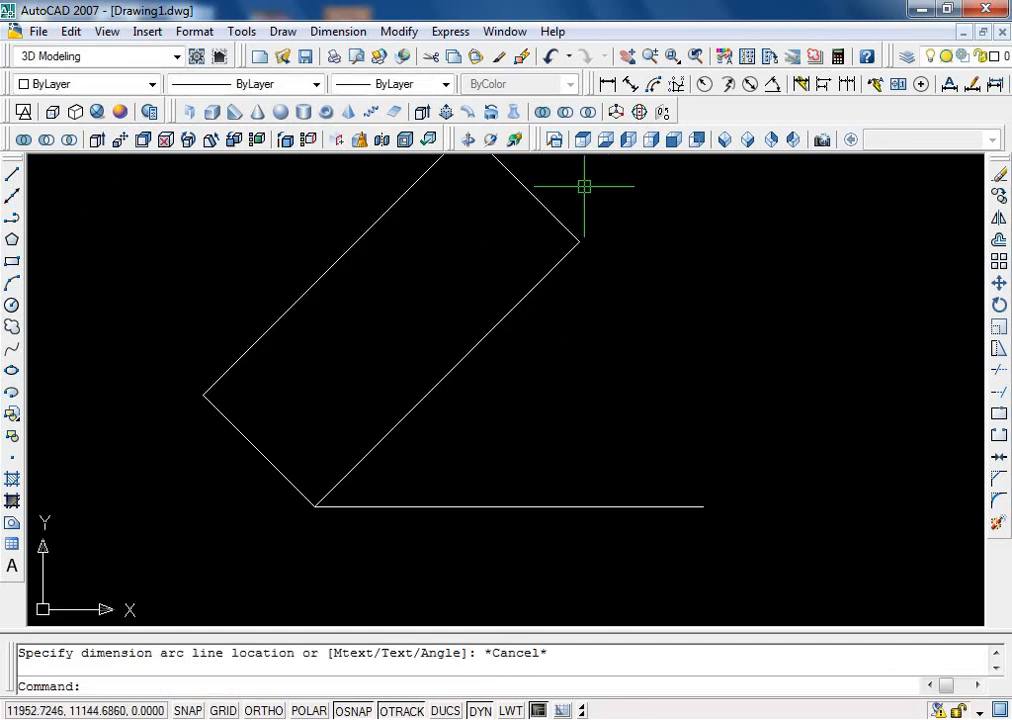
pyautogui.scroll(-2, 541, 247)
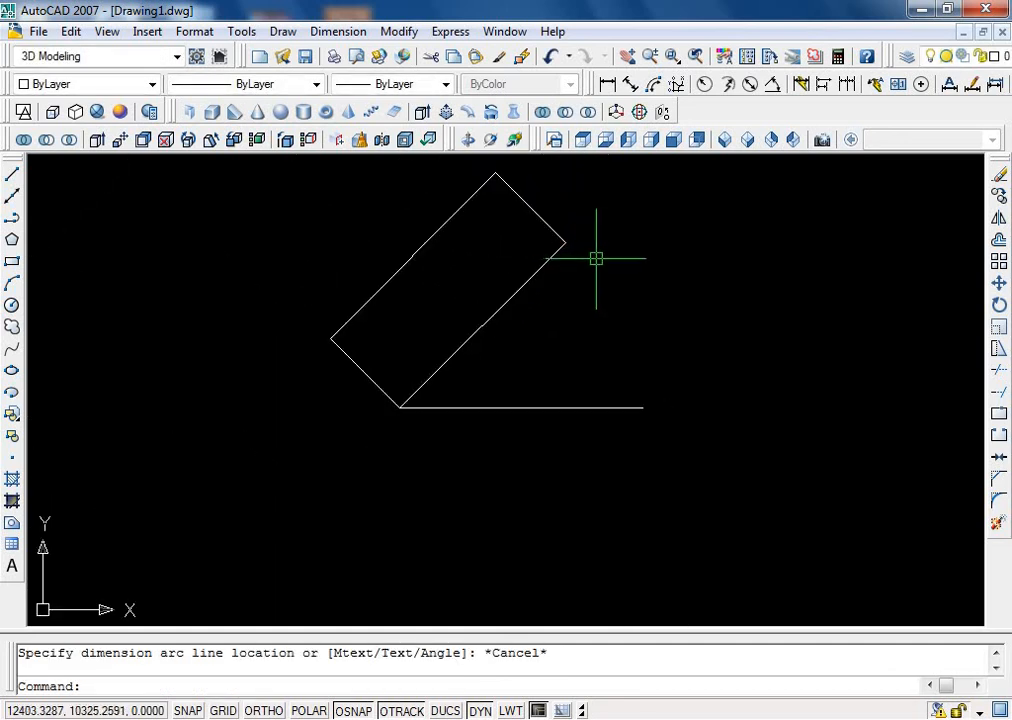
pyautogui.scroll(3, 576, 275)
pyautogui.scroll(-4, 542, 294)
pyautogui.scroll(3, 553, 217)
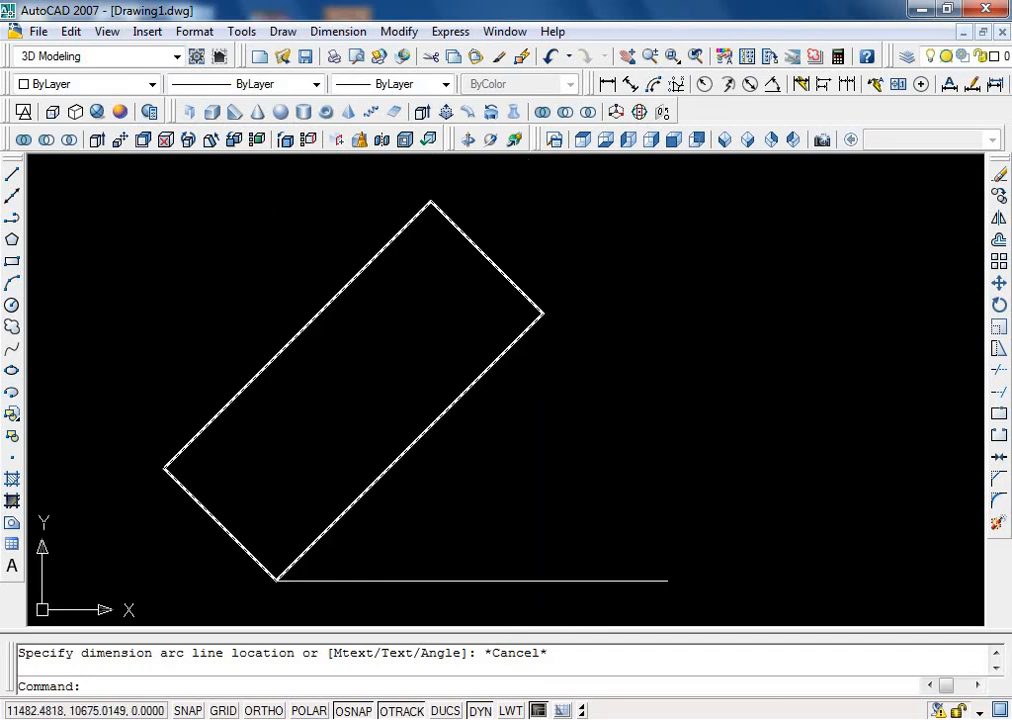
pyautogui.scroll(-2, 501, 316)
pyautogui.click(492, 436)
pyautogui.click(453, 488)
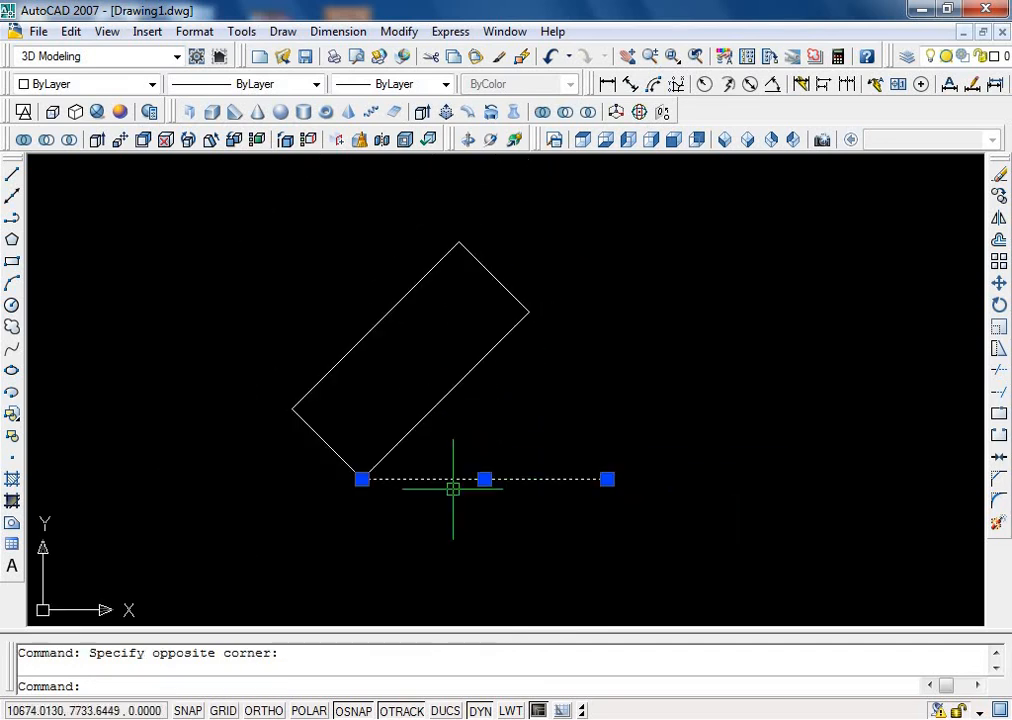
pyautogui.press('Delete')
pyautogui.write('ro')
pyautogui.press('Return')
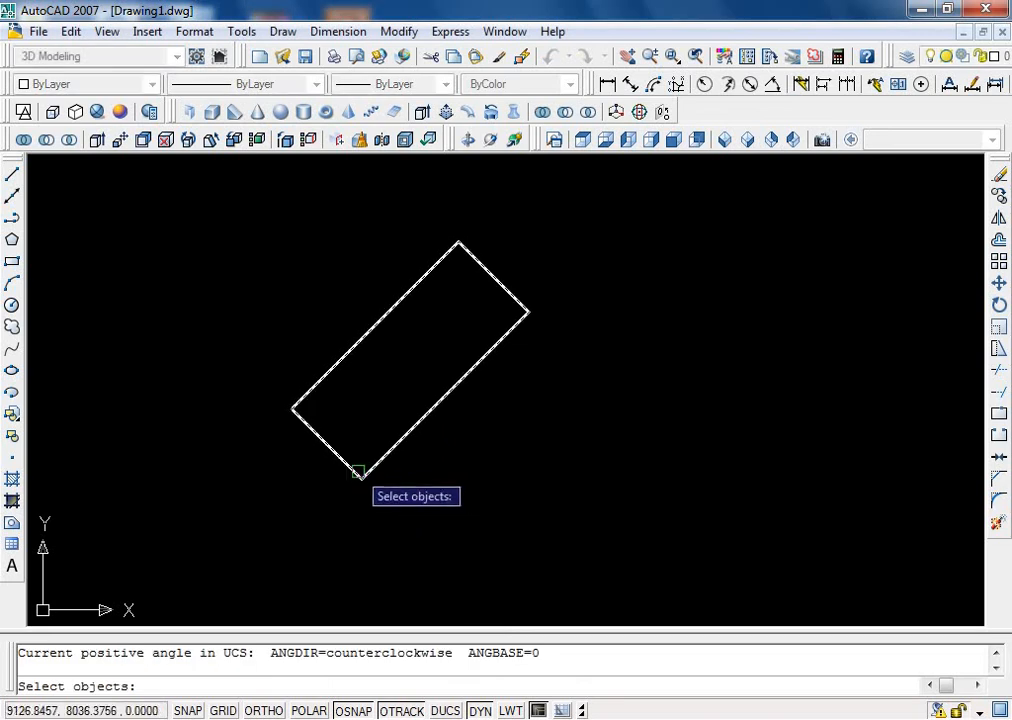
pyautogui.click(331, 450)
pyautogui.press('Return')
pyautogui.press('Escape')
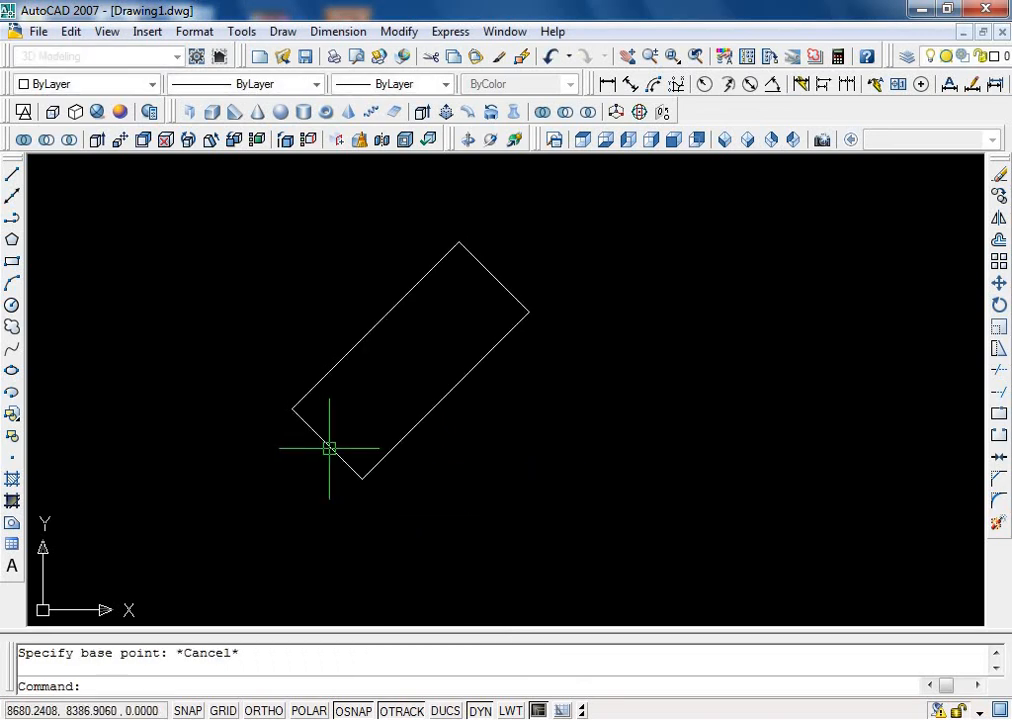
# Rotate the tilted rectangle with an angle of 0 degrees about the midpoint of its lower-left short edge
pyautogui.write('ro')
pyautogui.press('Return')
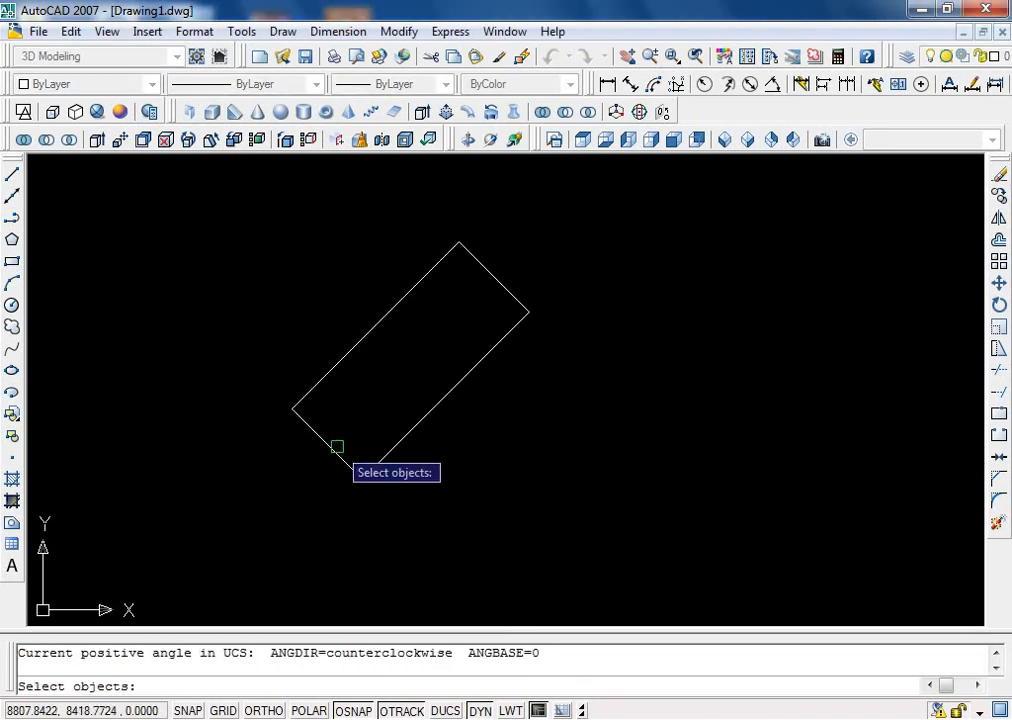
pyautogui.click(488, 272)
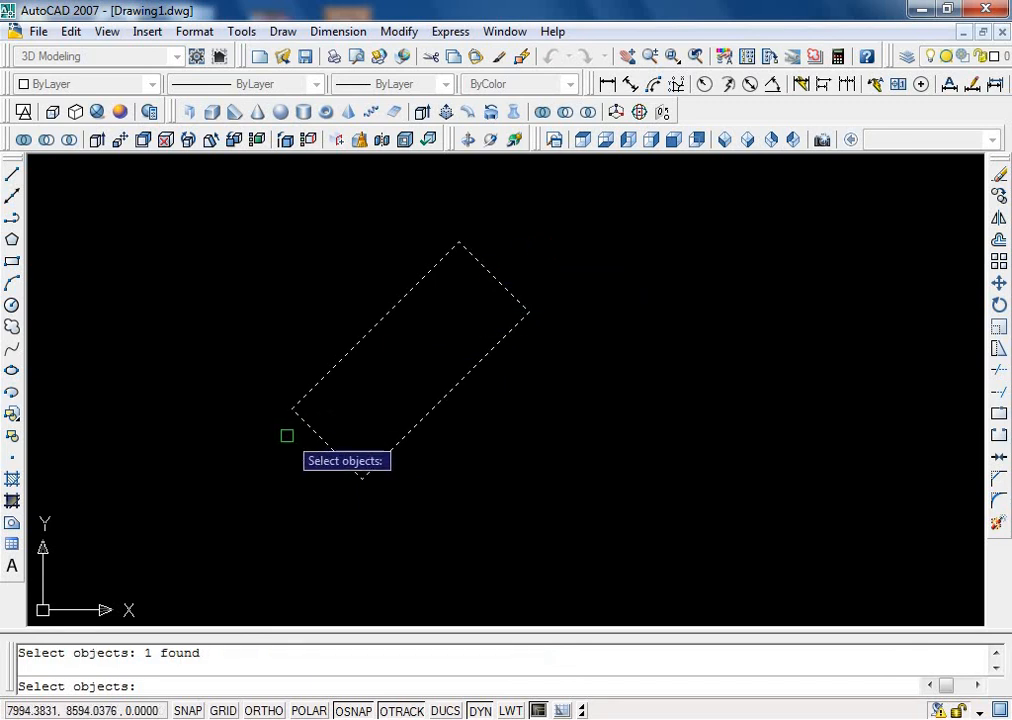
pyautogui.press('Return')
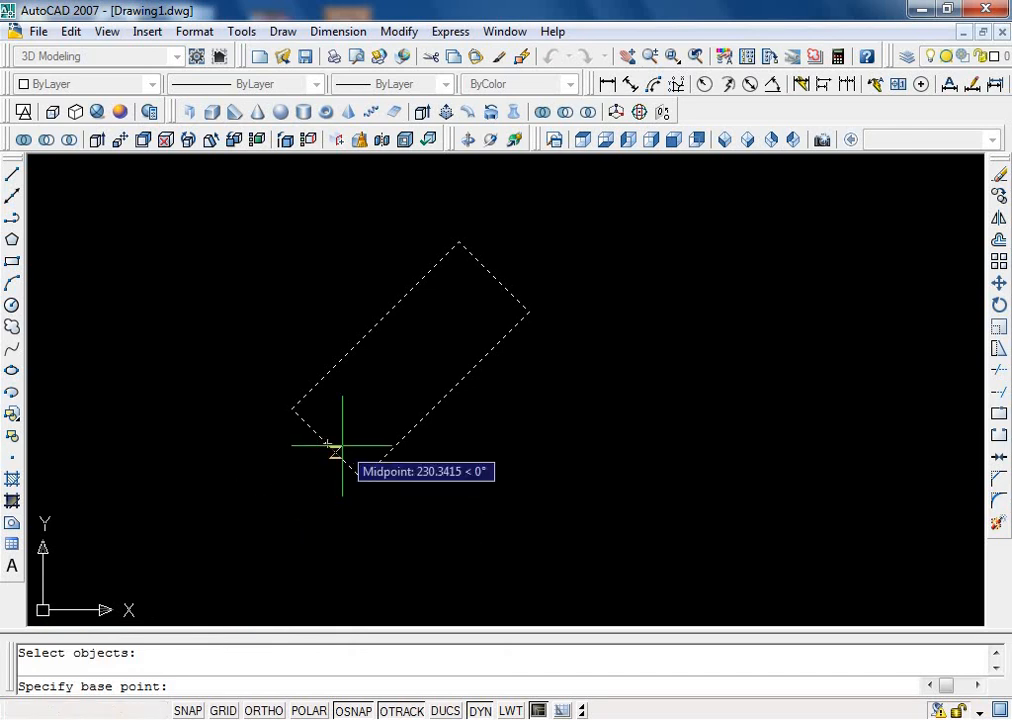
pyautogui.click(327, 443)
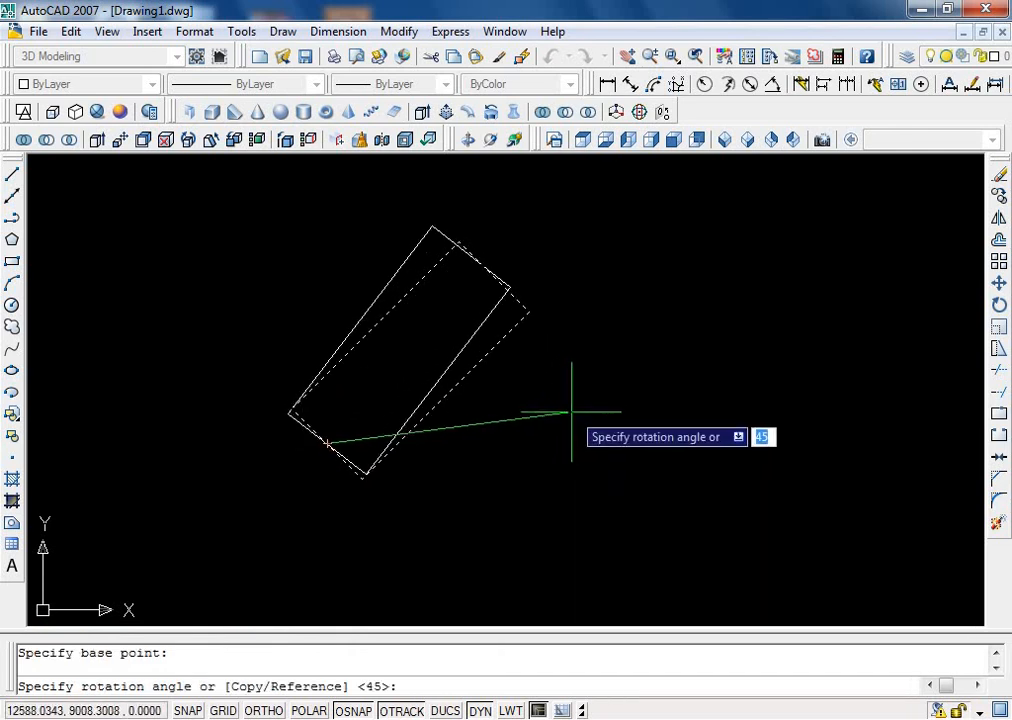
pyautogui.write('0')
pyautogui.press('Return')
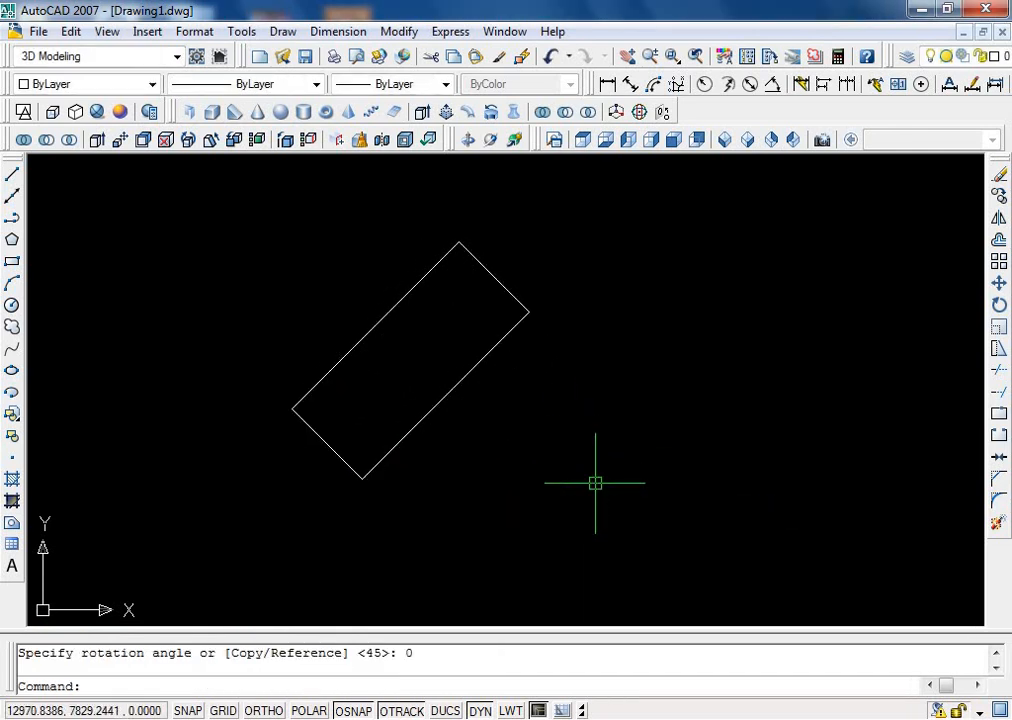